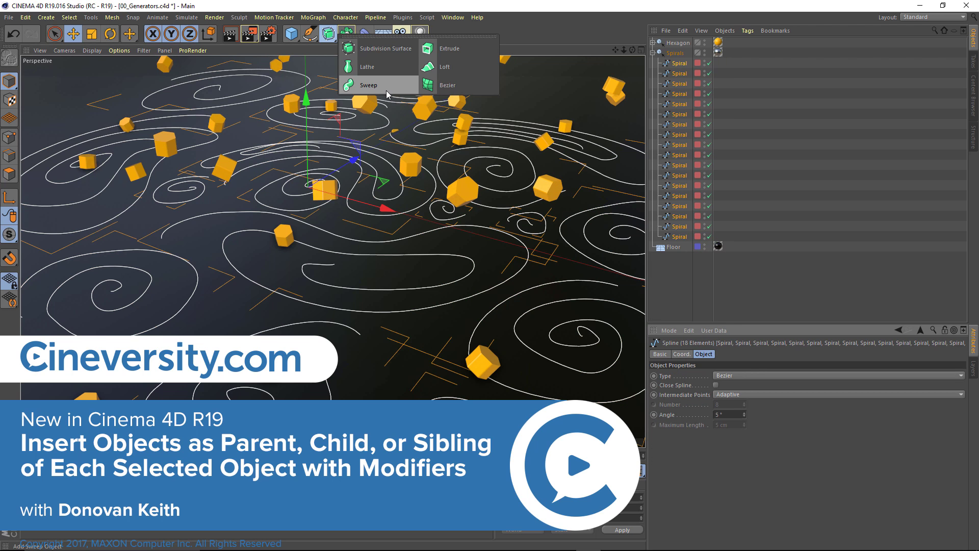
Step: Preview the Sweep, Circle and Rectangle entries in the generator and spline flyouts
left_click(385, 89, "alt")
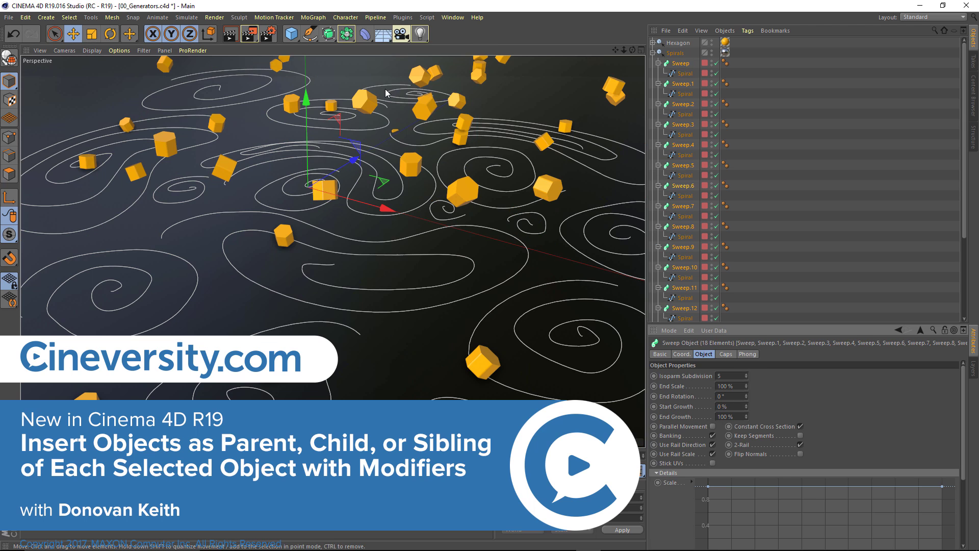
left_click(309, 36)
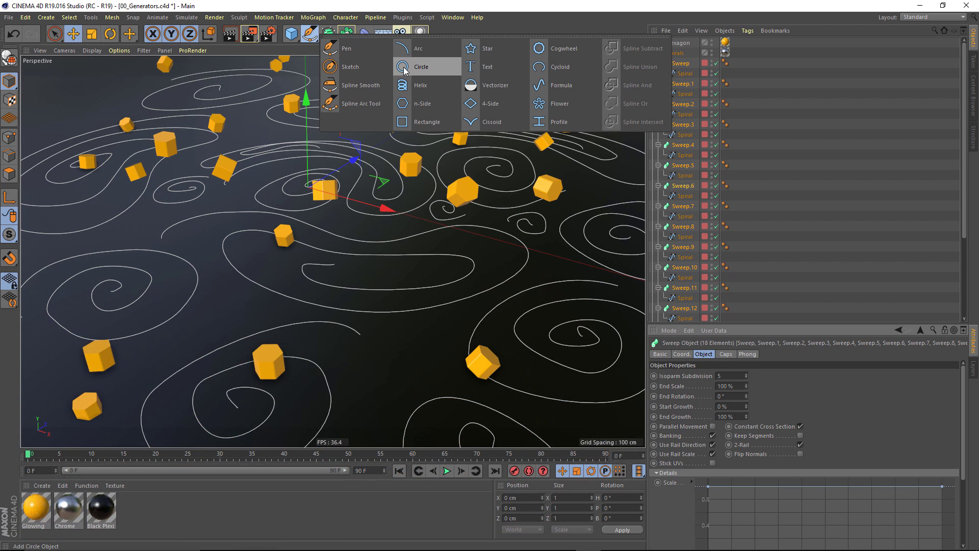
left_click(404, 68, "shift")
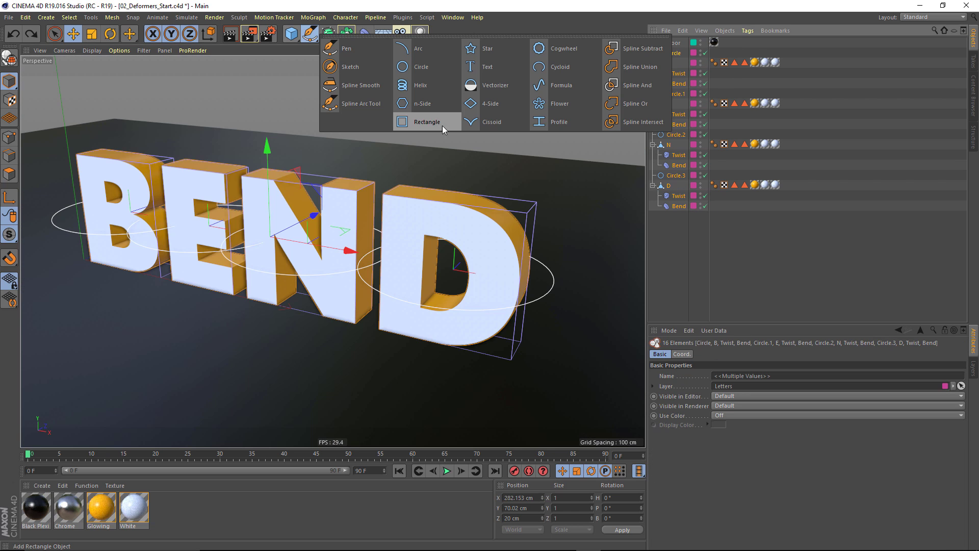
left_click(427, 122)
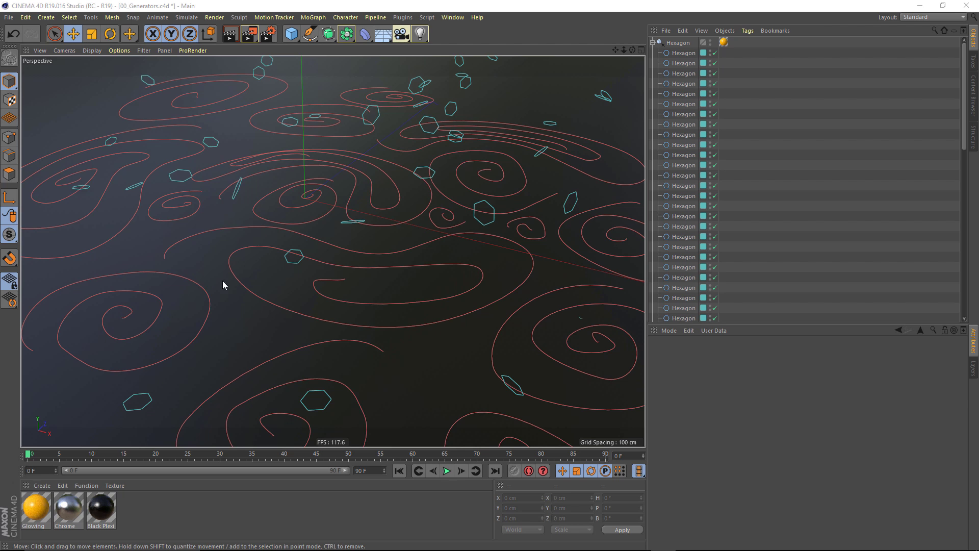
Step: Orbit the view, pick a hexagon, then select all 50 Hexagon children of the Hexagon group
left_click_drag(319, 274, 317, 250, "alt")
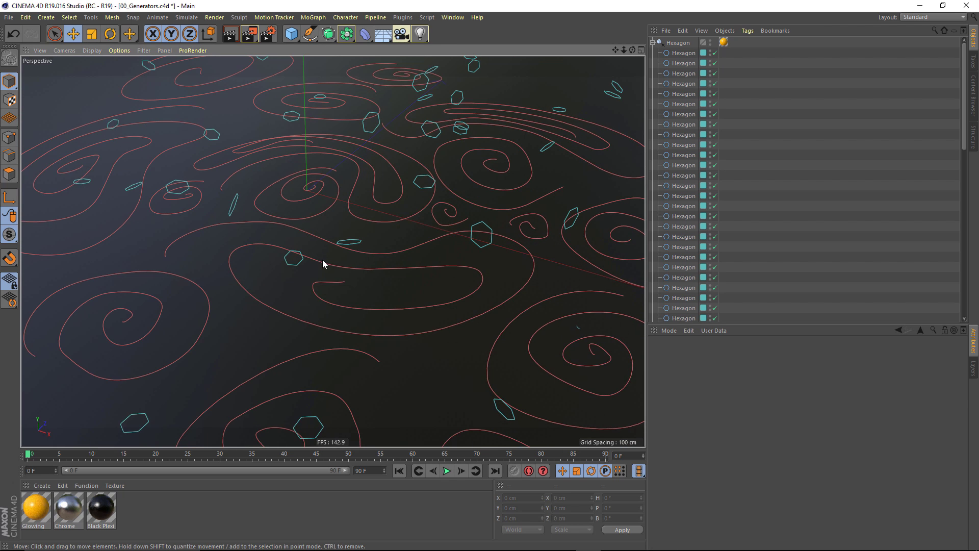
left_click(322, 233)
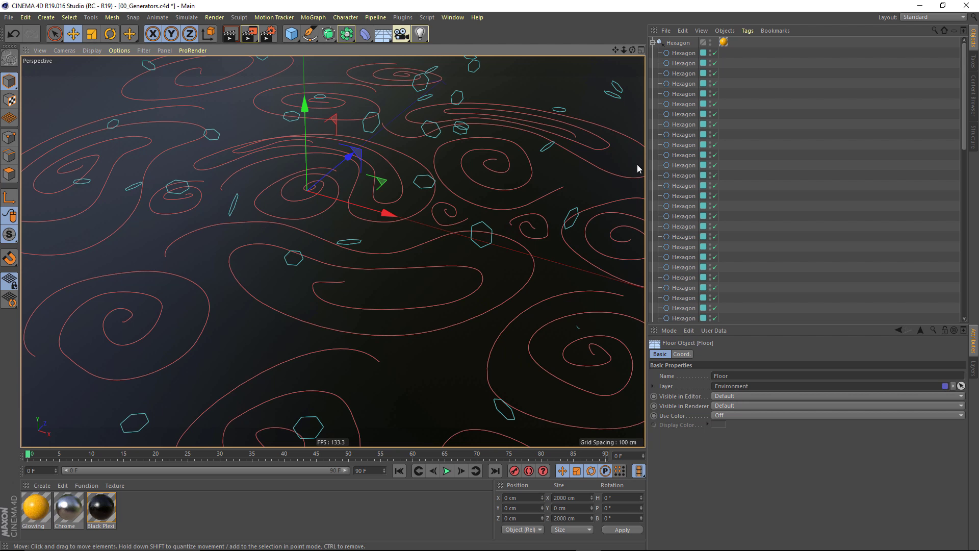
left_click(678, 134)
left_click(683, 185)
left_click_drag(481, 203, 462, 191, "alt")
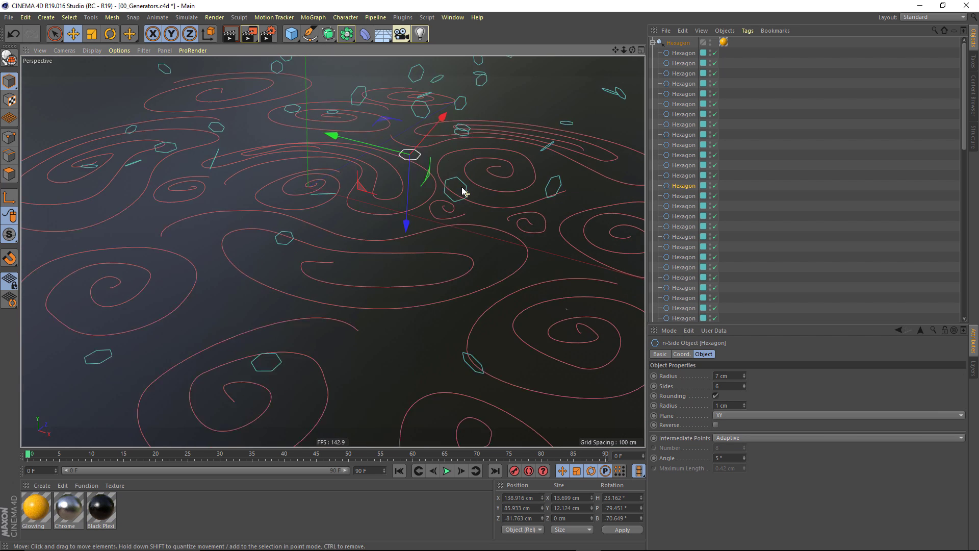
left_click(682, 53)
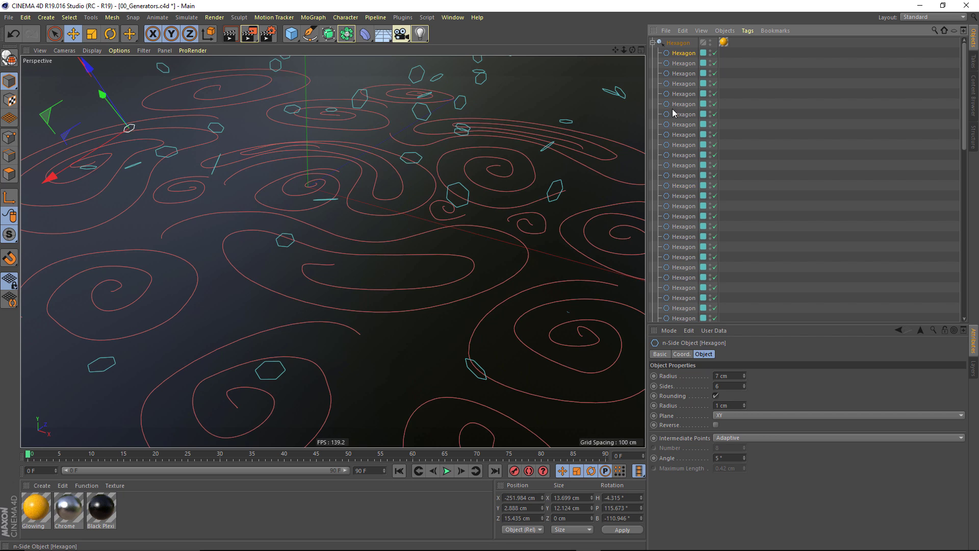
middle_click(662, 43)
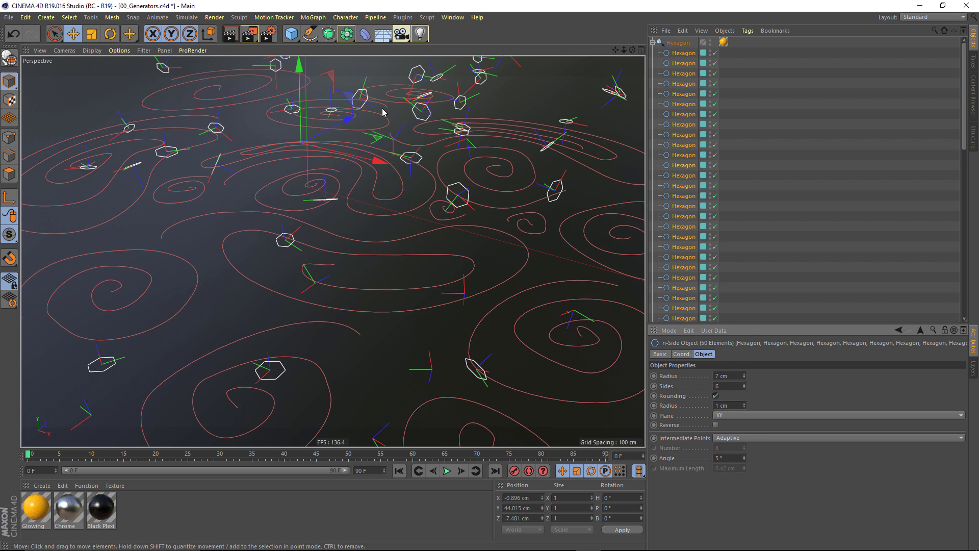
Step: Wrap each of the 50 Hexagons in its own Extrude with 10 cm movement
left_click(330, 40)
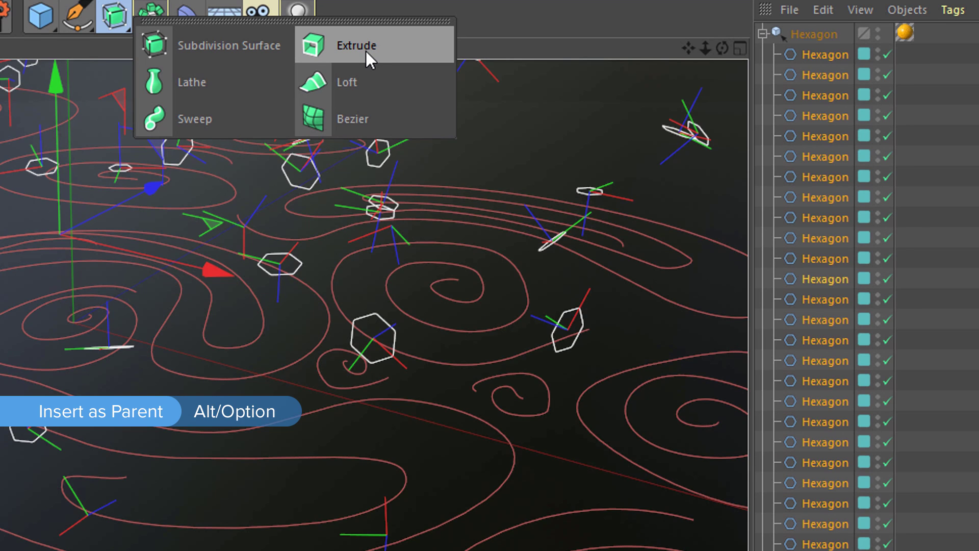
left_click(366, 50, "alt")
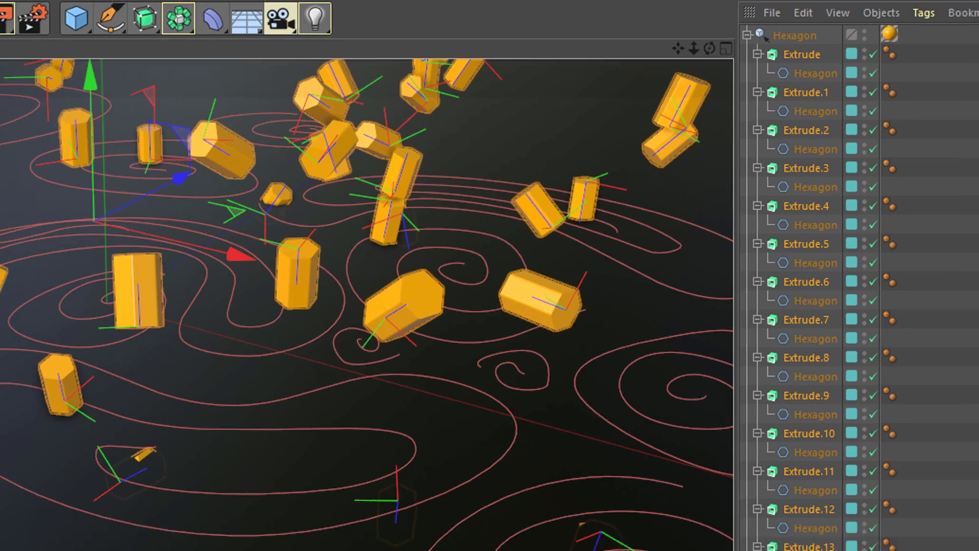
type("10")
key("Return")
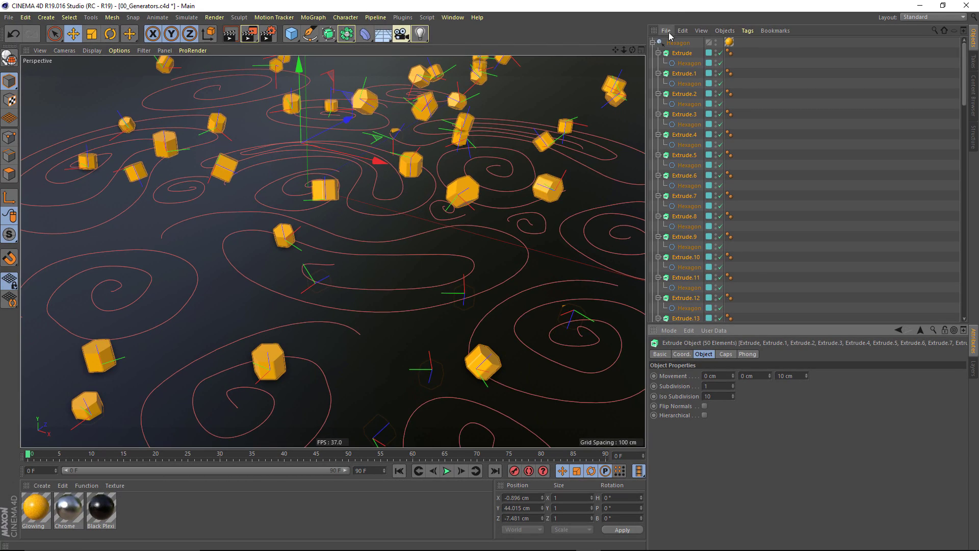
Step: Collapse the Hexagon group and select all 18 Spiral splines in the Spirals group
left_click(678, 54)
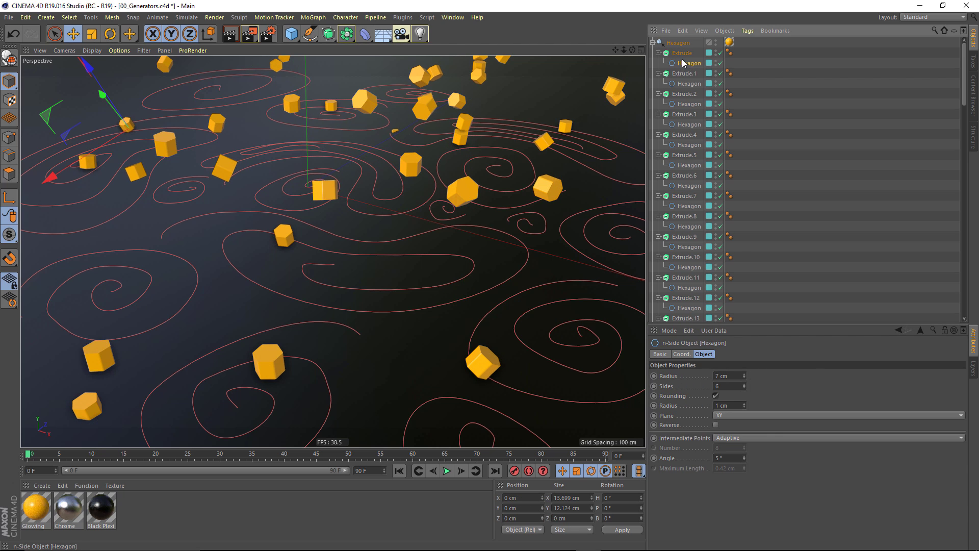
left_click(653, 43)
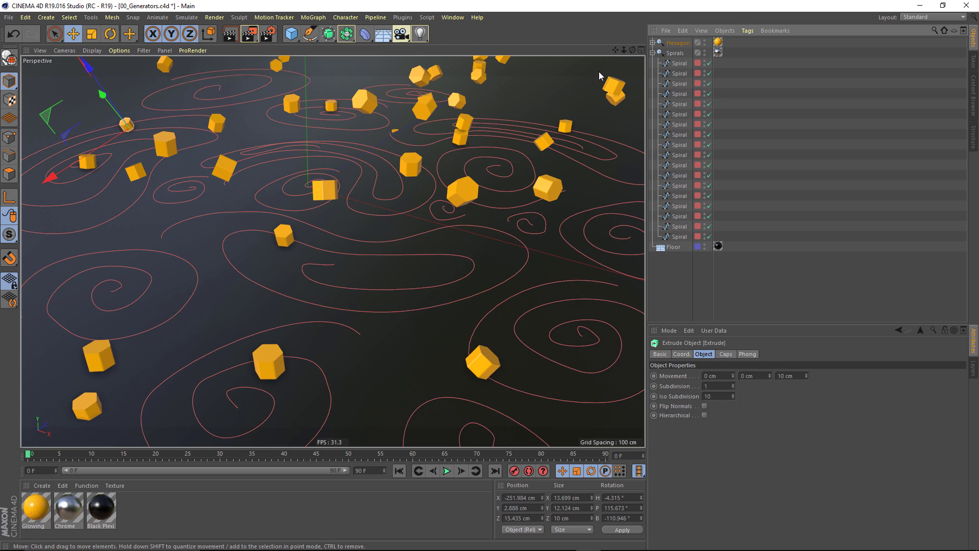
double_click(677, 53)
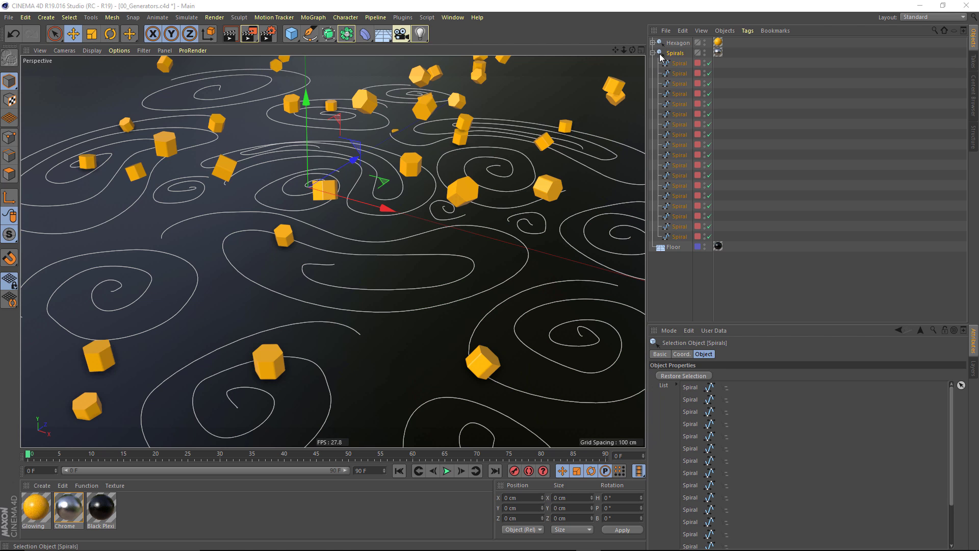
double_click(659, 53)
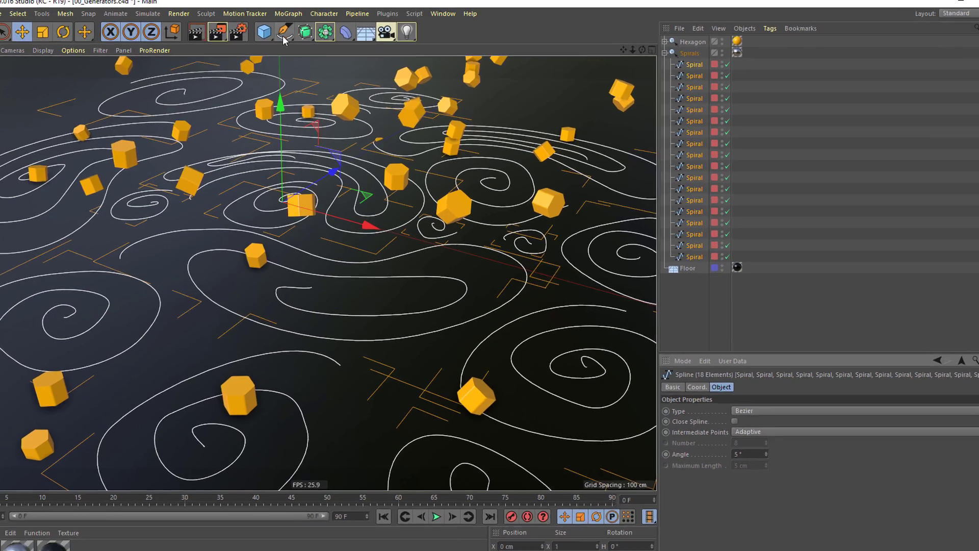
Step: Give each selected Spiral spline its own parent Sweep object
left_click(310, 33)
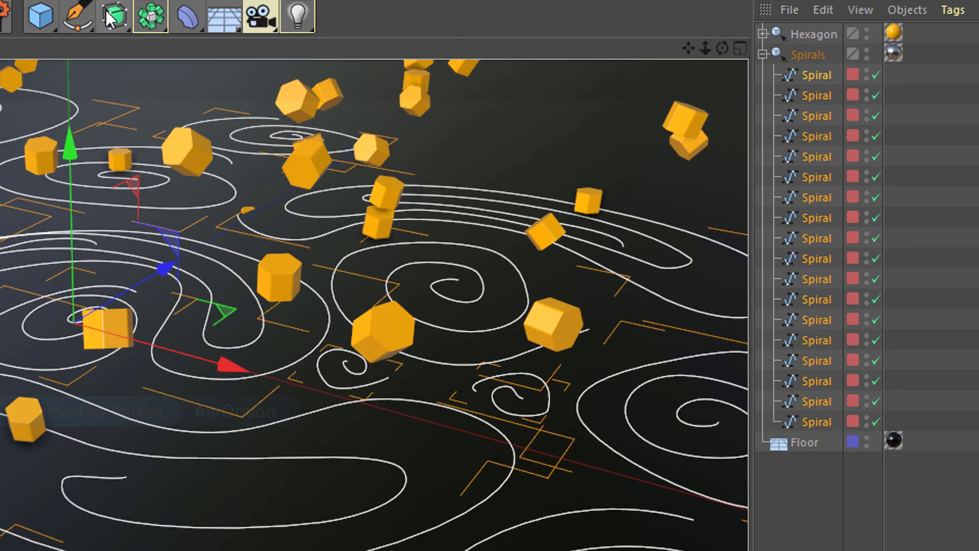
left_click(112, 16)
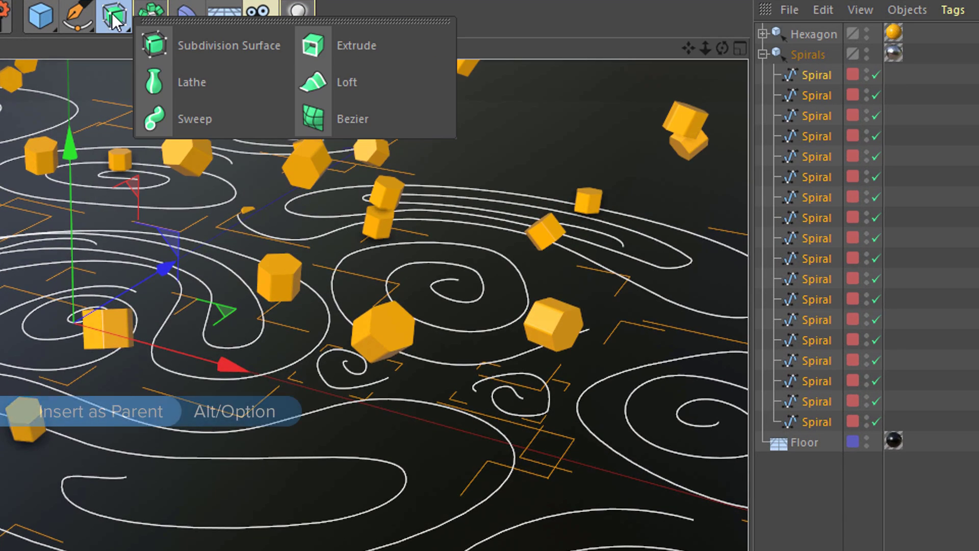
left_click(227, 127, "alt")
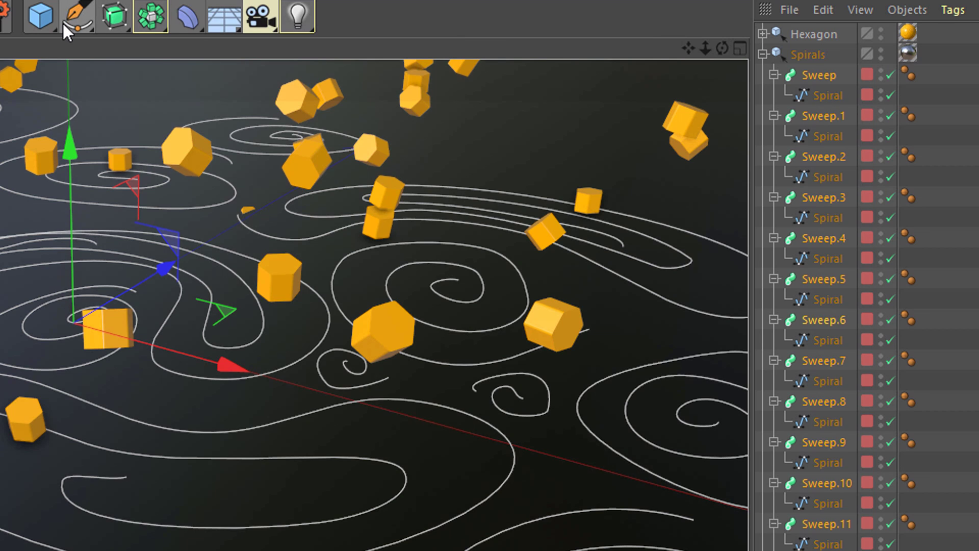
left_click(63, 25)
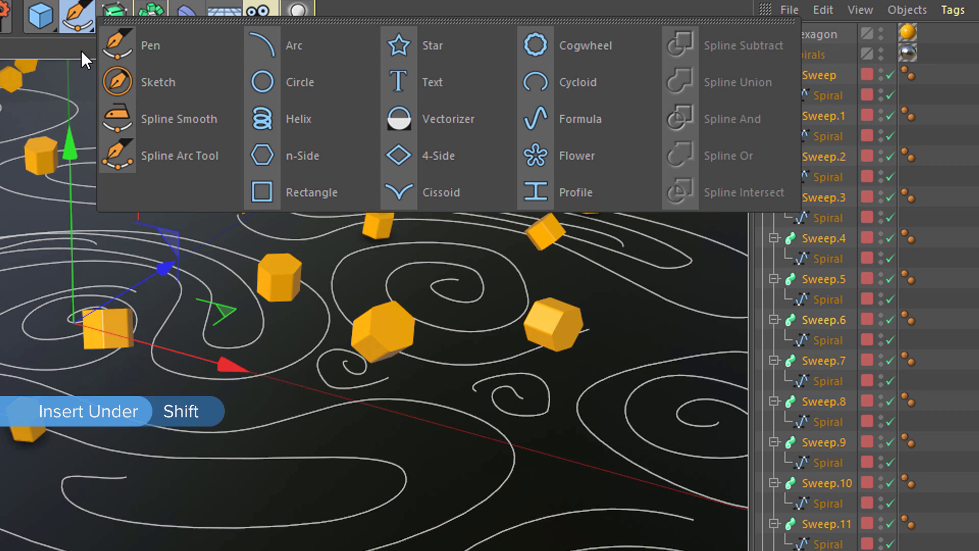
Step: Add a 10 cm Circle profile to every Sweep, forming chrome tubes
left_click(265, 81, "shift")
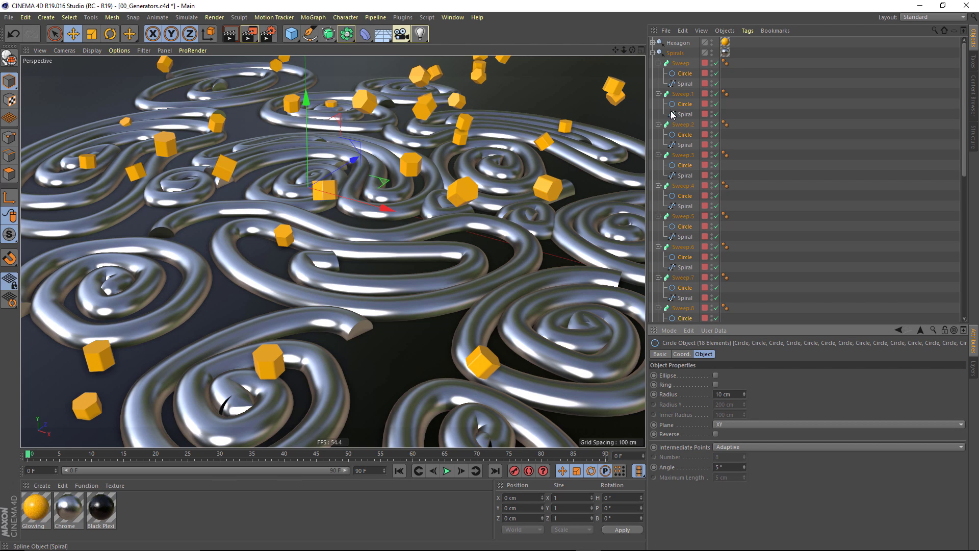
scroll(672, 117, "down", 6)
scroll(673, 134, "up", 6)
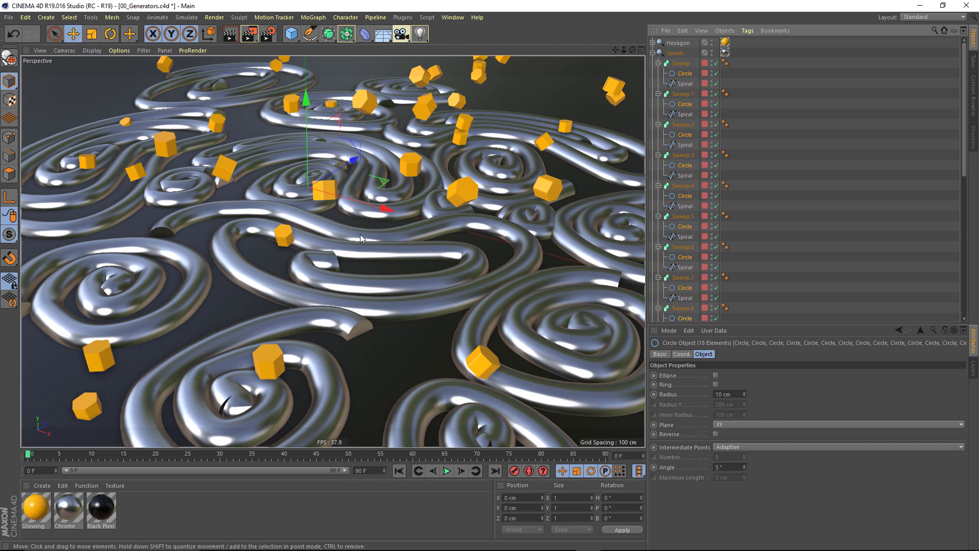
Step: Select Sweep.15 and lower its End Growth to 97%
left_click(383, 288)
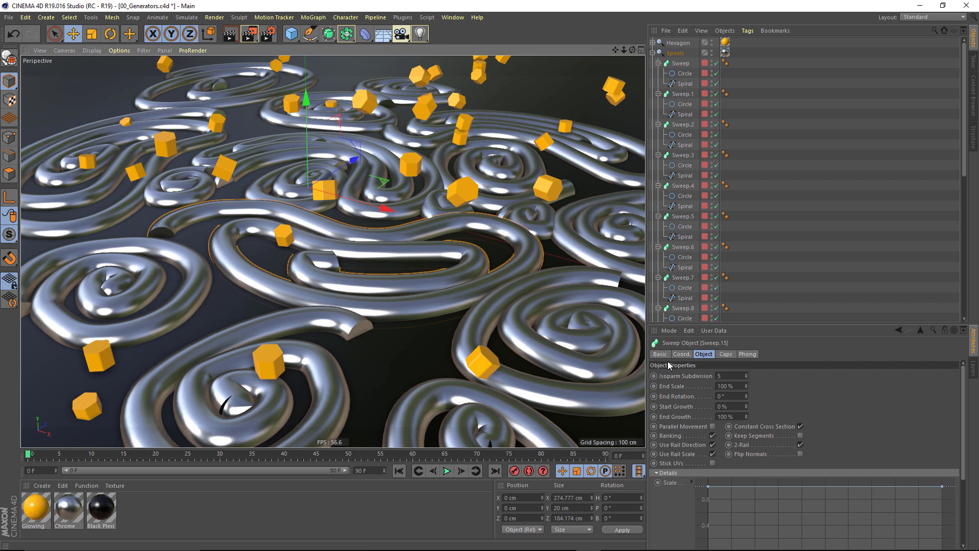
mouse_move(746, 418)
left_mouse_down()
mouse_move(704, 418)
mouse_move(742, 418)
left_mouse_up()
key("v")
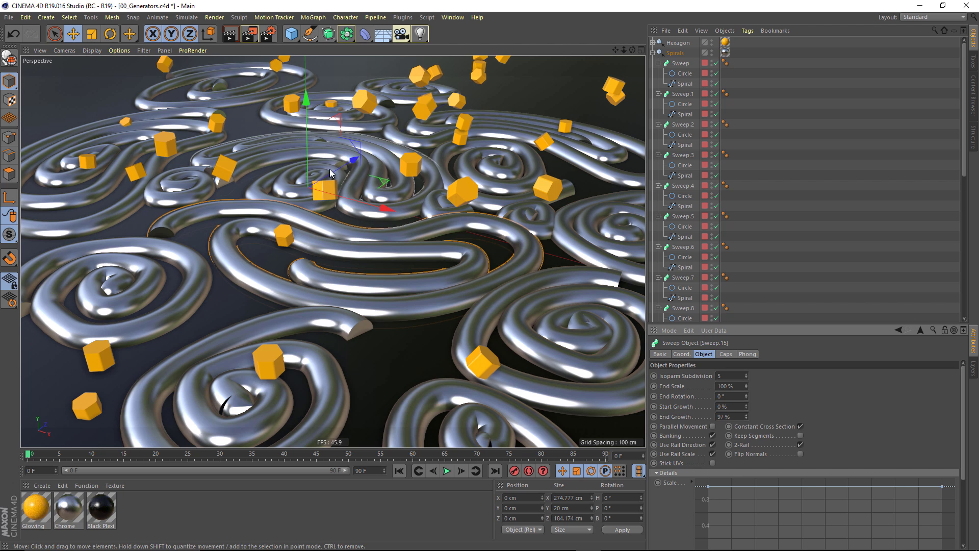
mouse_move(329, 193)
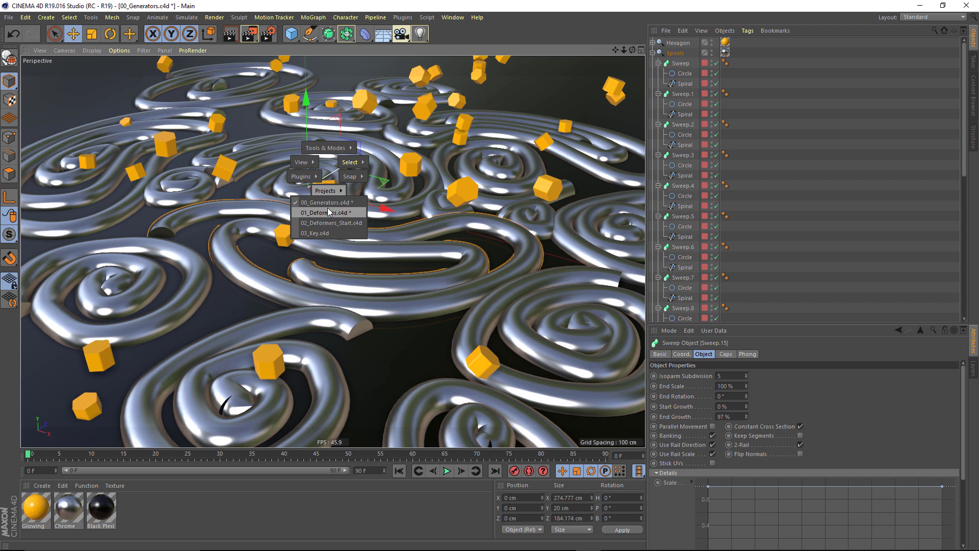
Step: In 01_Deformers.c4d, try moving the B's squash deformer and B Controller, then undo
left_click(326, 212)
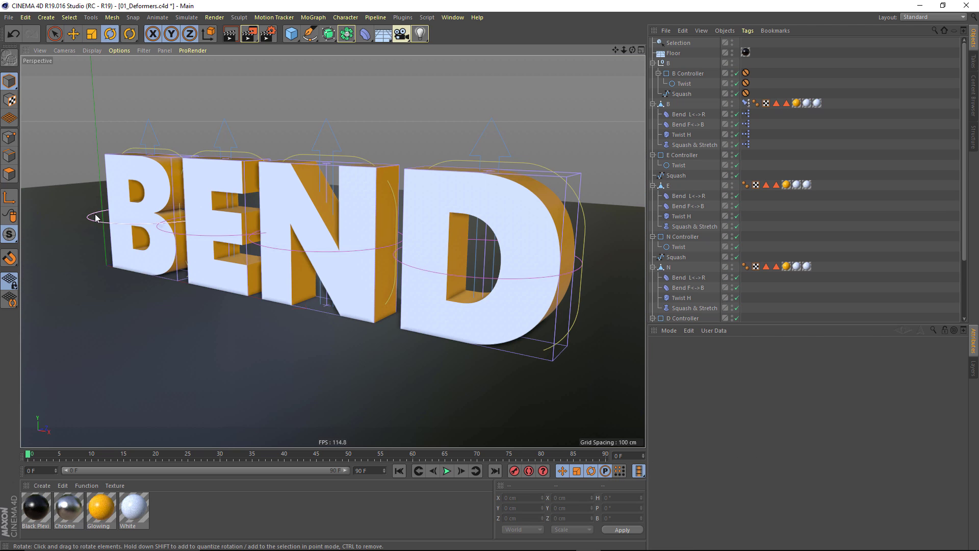
left_click_drag(119, 182, 228, 195, "alt")
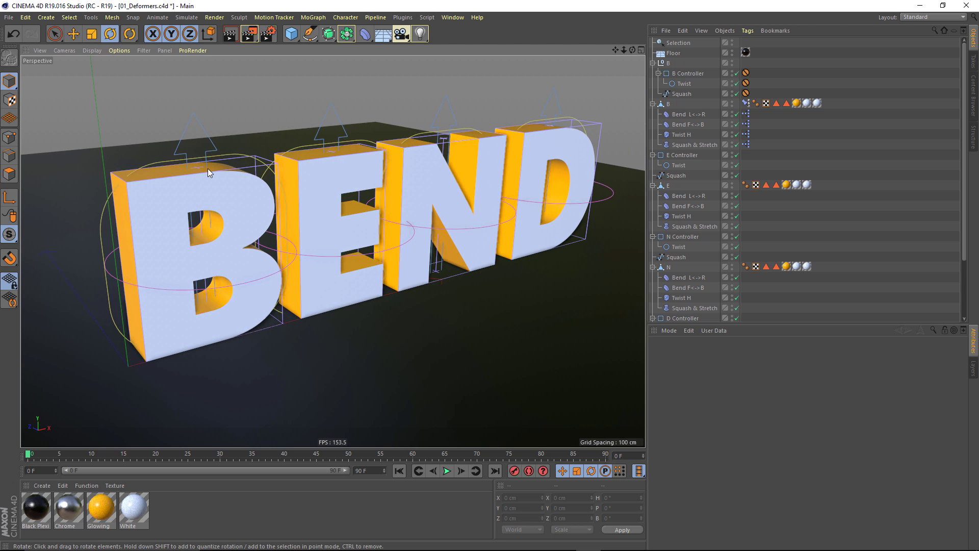
left_click(185, 131)
key("e")
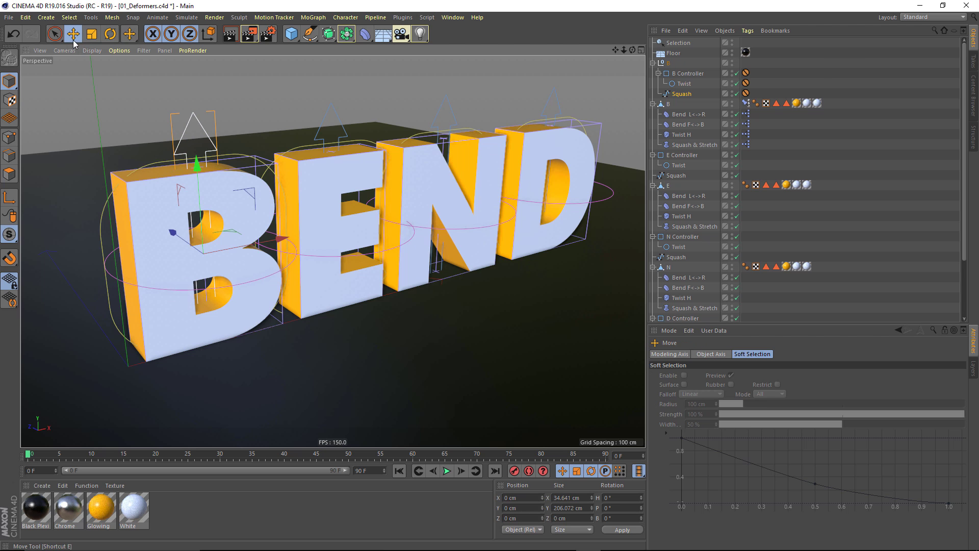
mouse_move(175, 159)
left_mouse_down()
mouse_move(183, 214)
mouse_move(178, 161)
left_mouse_up()
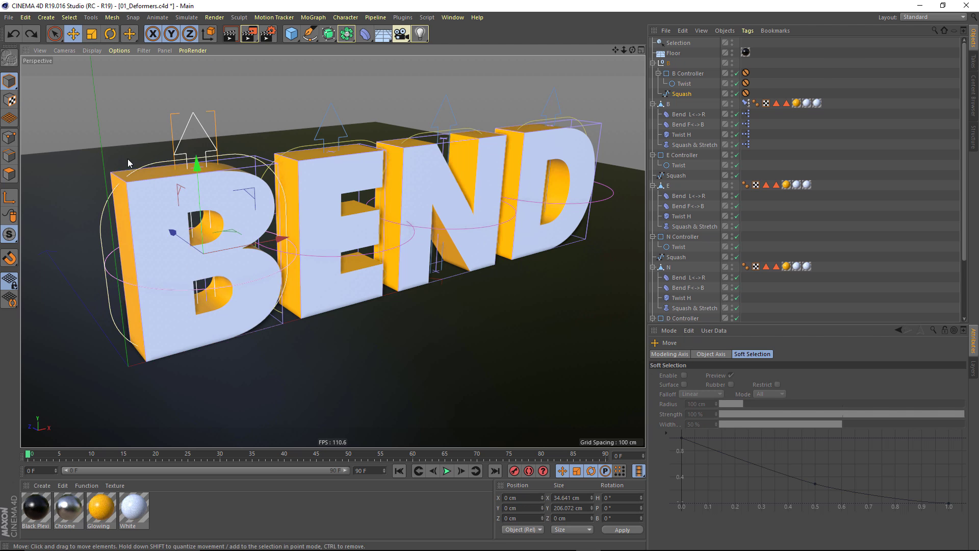
left_click(101, 234)
left_click_drag(95, 234, 92, 184)
key("ctrl+z")
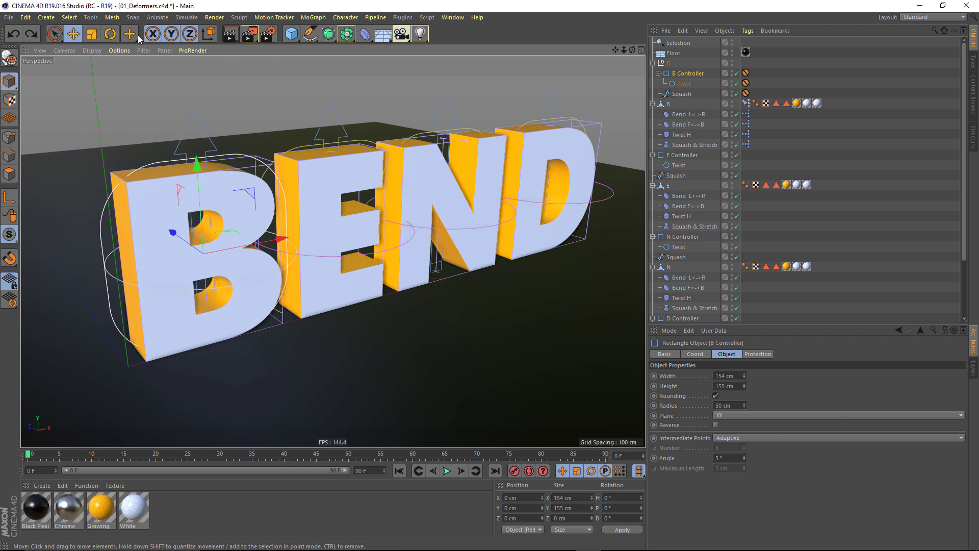
Step: Rotate the B's Twist circle to 4.473° P, 7.454° B, twisting the letter
left_click(109, 35)
left_click(108, 274)
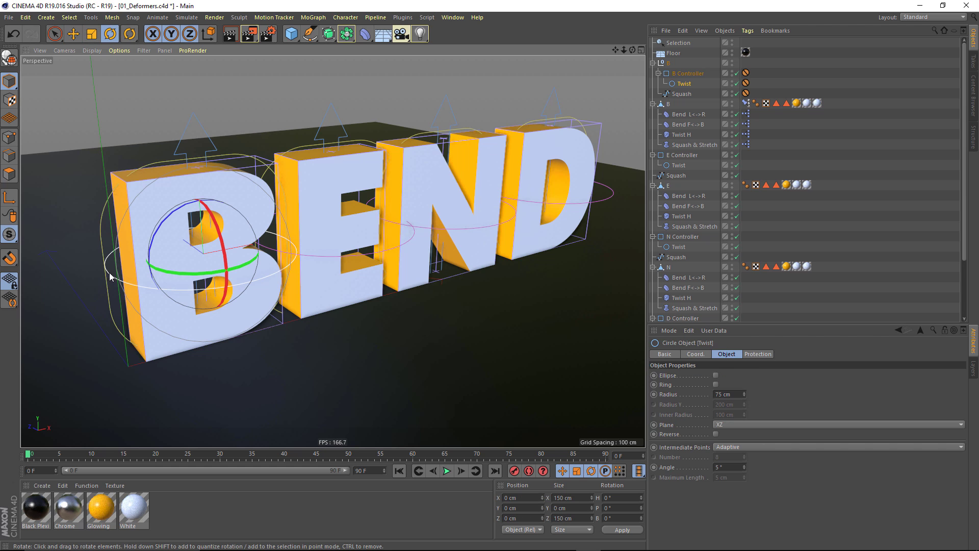
left_click_drag(195, 238, 356, 161)
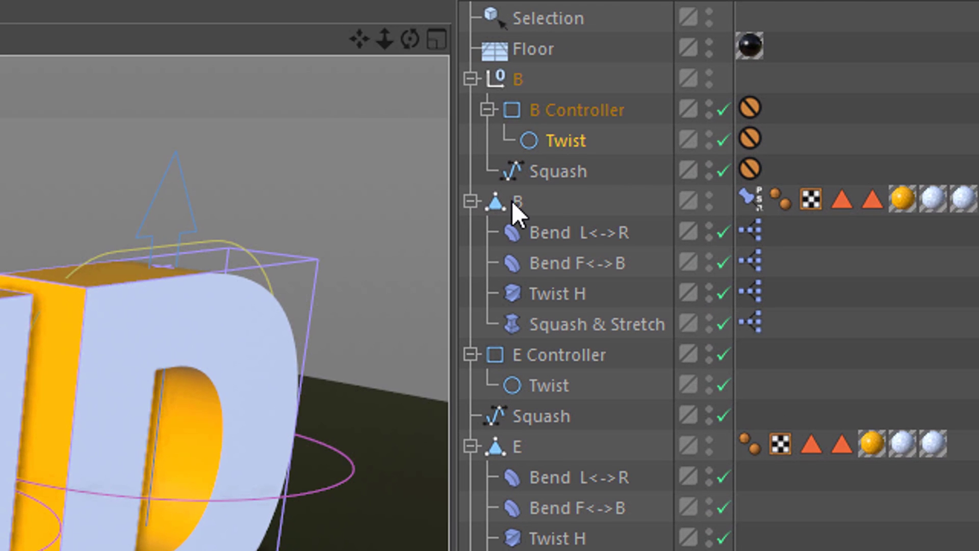
Step: Select the B letter and its Twist circle, then call up the open projects list with V
left_click(513, 202)
scroll(584, 545, "down", 3)
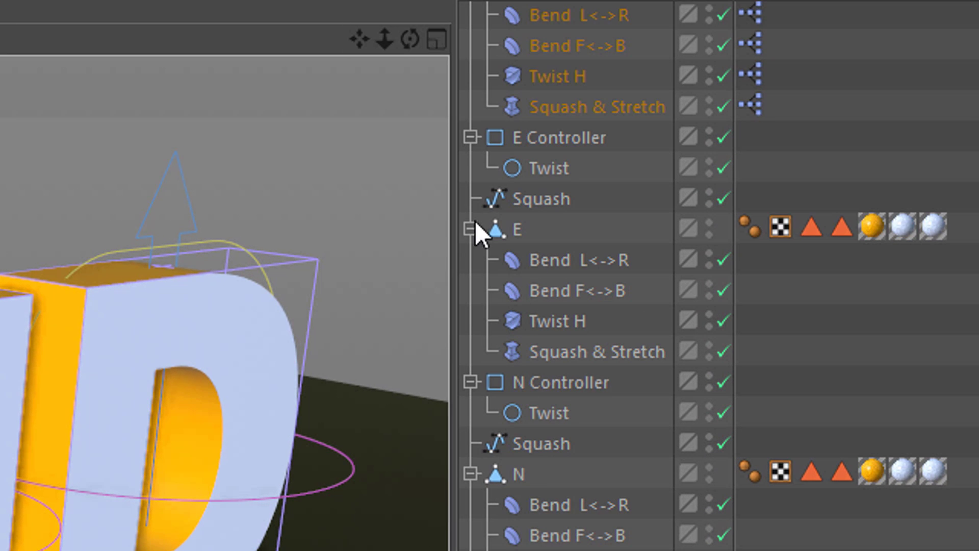
scroll(628, 378, "up", 3)
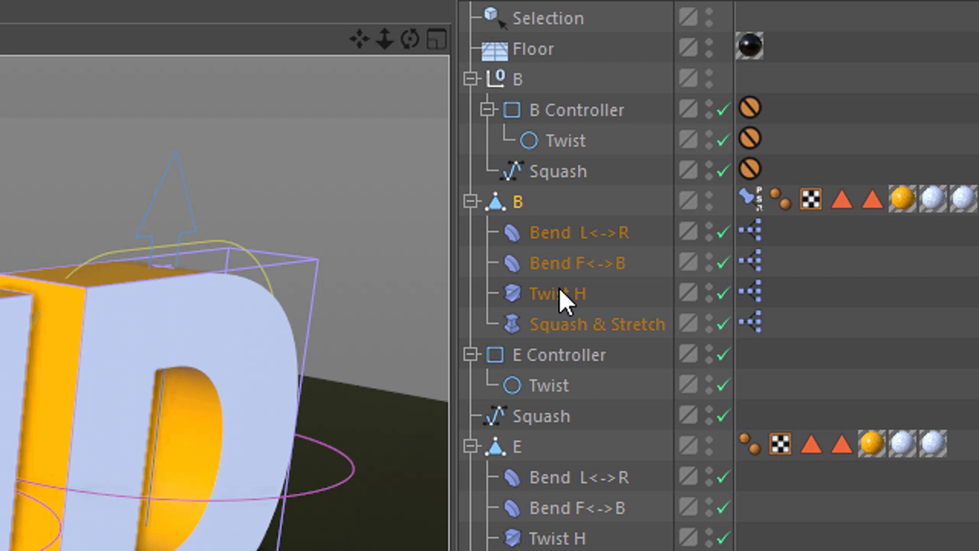
left_click(553, 140)
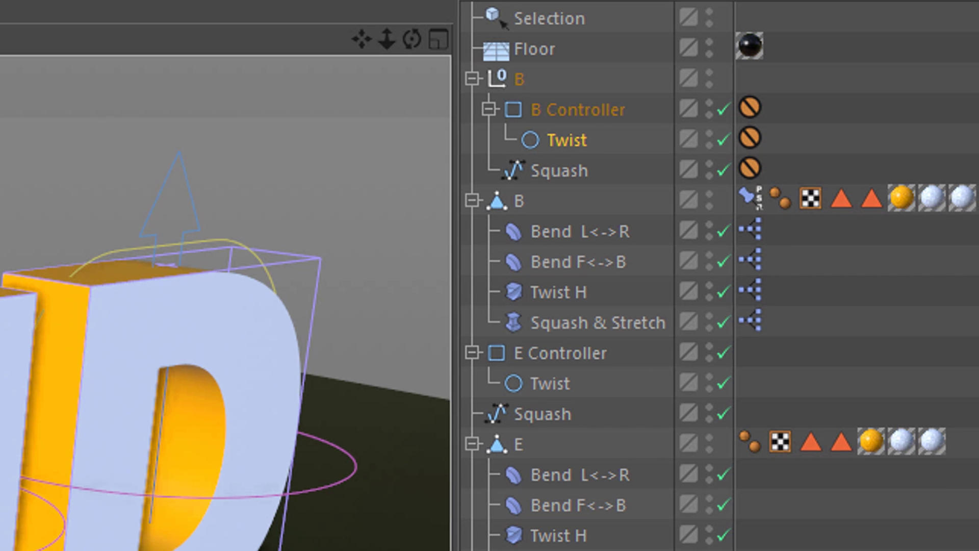
key("v")
mouse_move(421, 171)
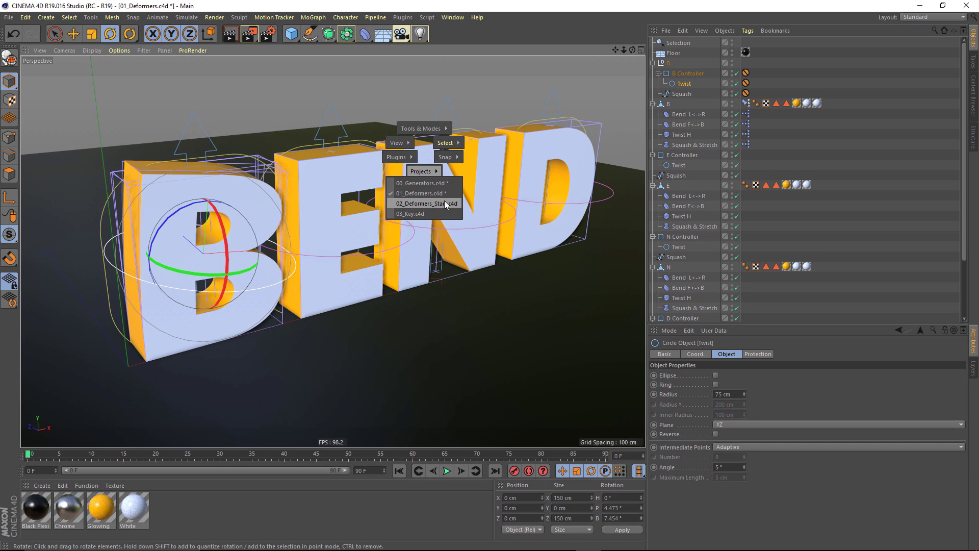
Step: In 02_Deformers_Start.c4d, add a Bend deformer under each letter B, E, N and D
left_click(460, 201)
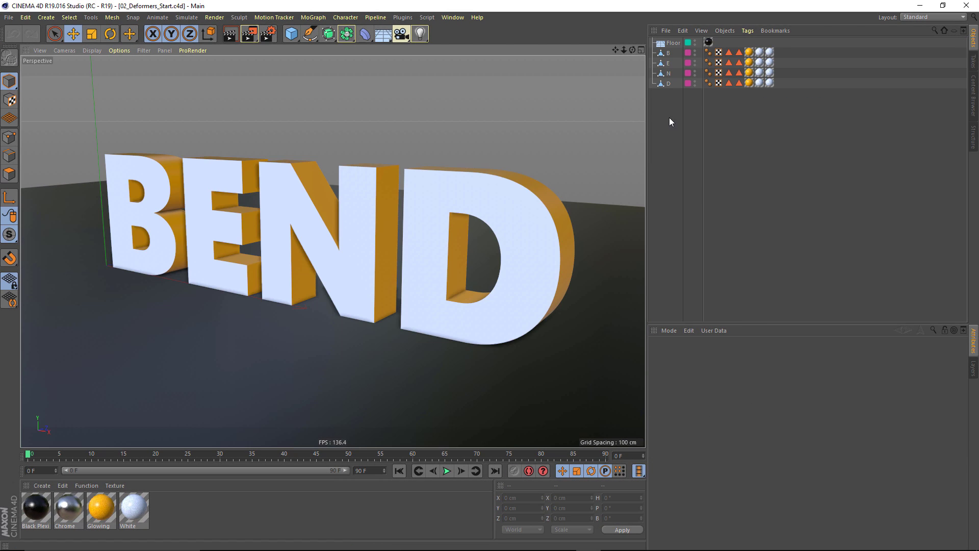
left_click_drag(669, 117, 659, 52)
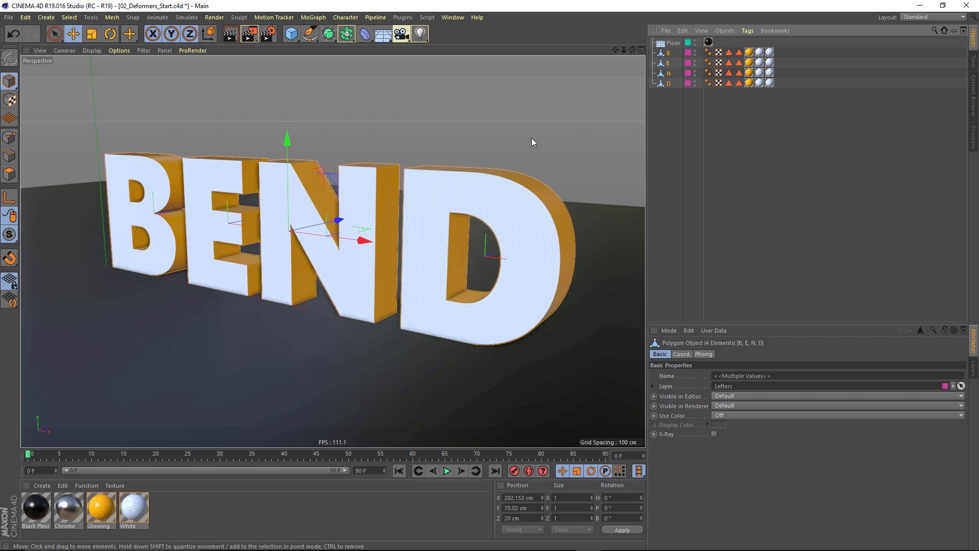
left_click(365, 38)
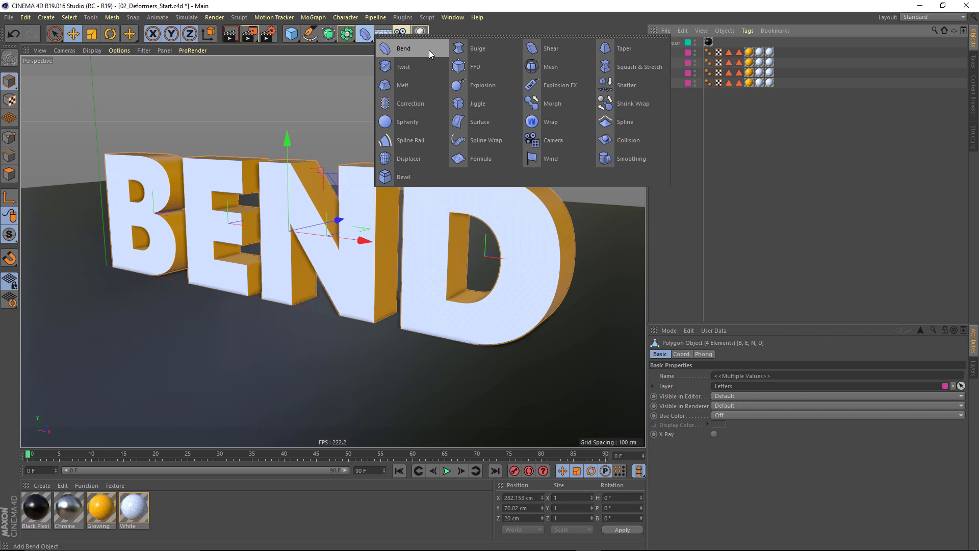
left_click(403, 49, "shift")
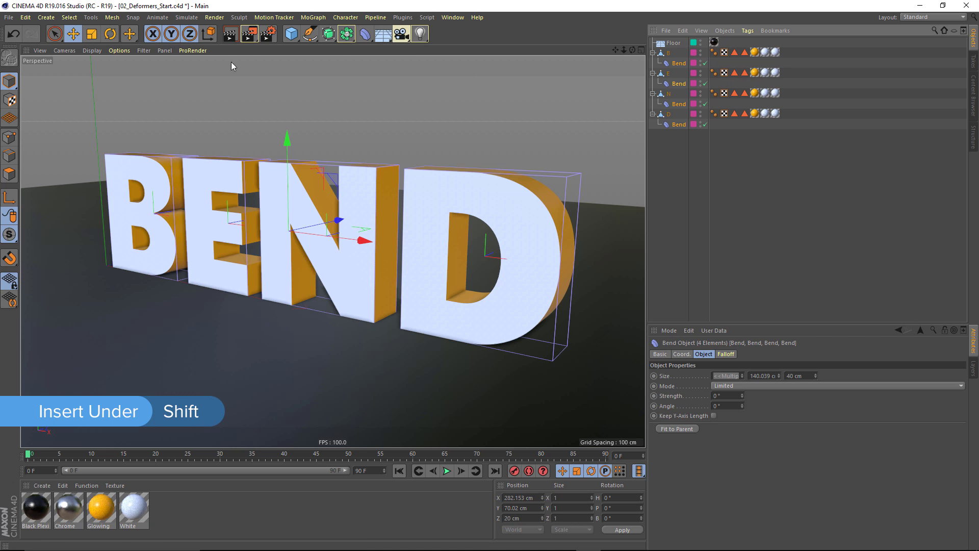
Step: Orbit to a frontal view and bend the BEND letters both ways via Bend Strength
left_click_drag(199, 176, 229, 163, "alt")
scroll(290, 154, "up", 5)
left_click_drag(290, 154, 462, 121, "alt")
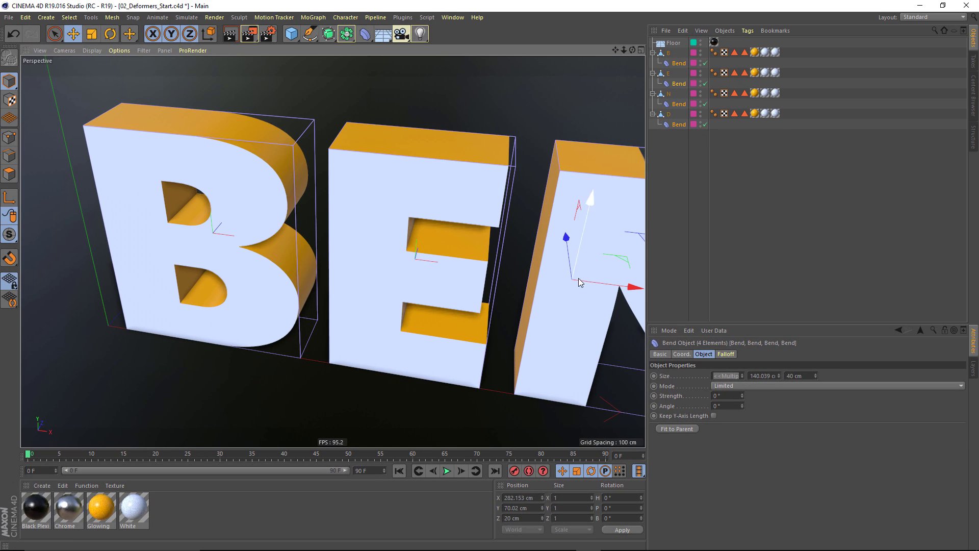
left_click_drag(428, 128, 363, 140)
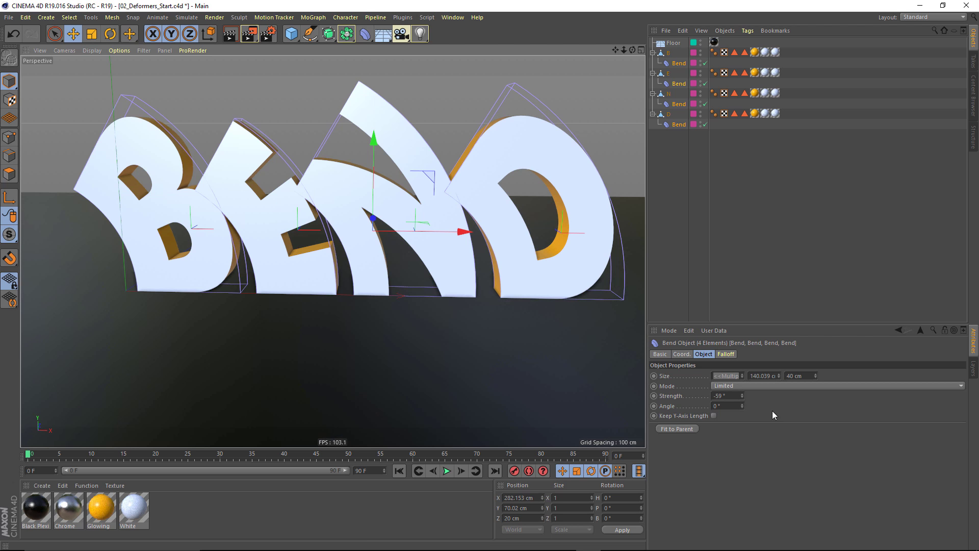
left_click_drag(742, 396, 775, 396)
Step: Undo and redo, returning Bend Strength to 0°, and reframe BEND from the front
key("ctrl+z")
key("ctrl+z")
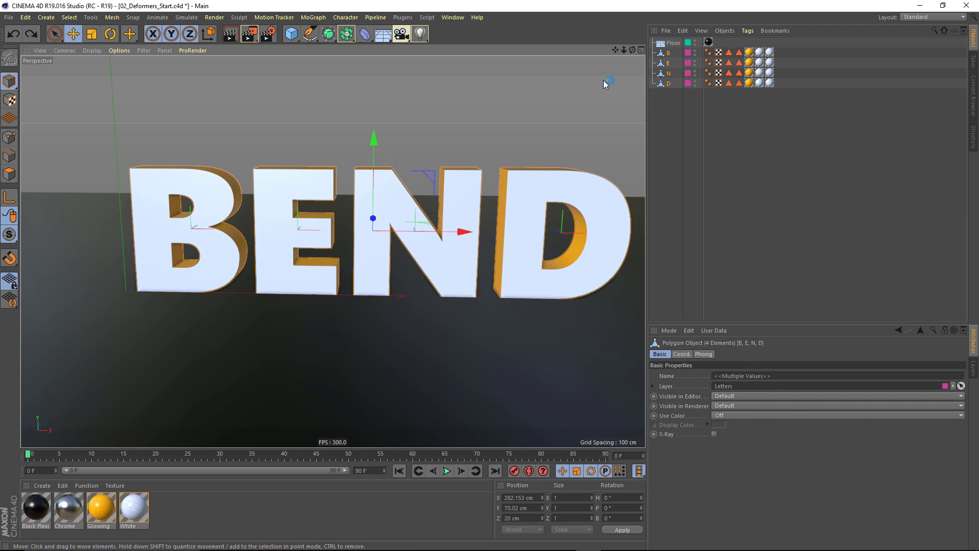
left_click(32, 36)
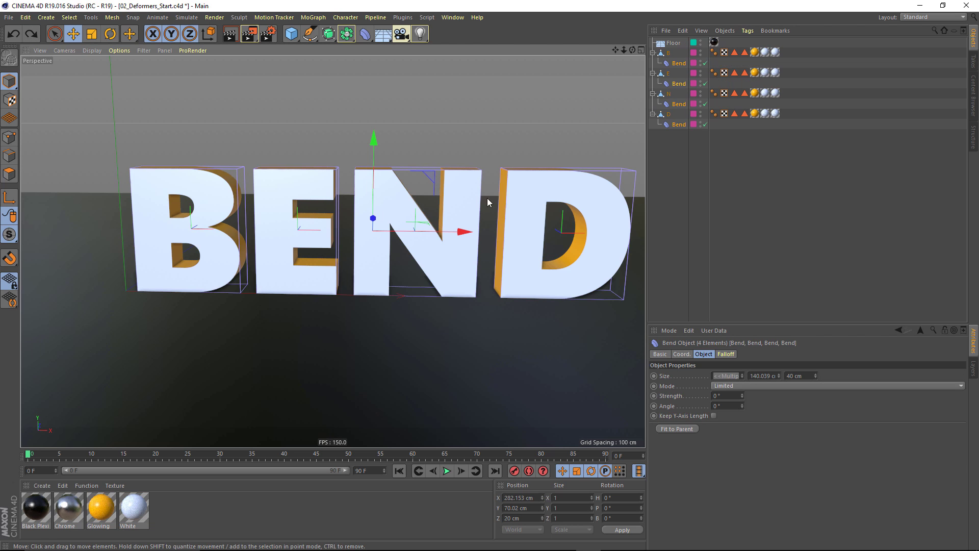
left_click_drag(487, 198, 400, 224, "alt")
left_click_drag(225, 292, 349, 234, "alt")
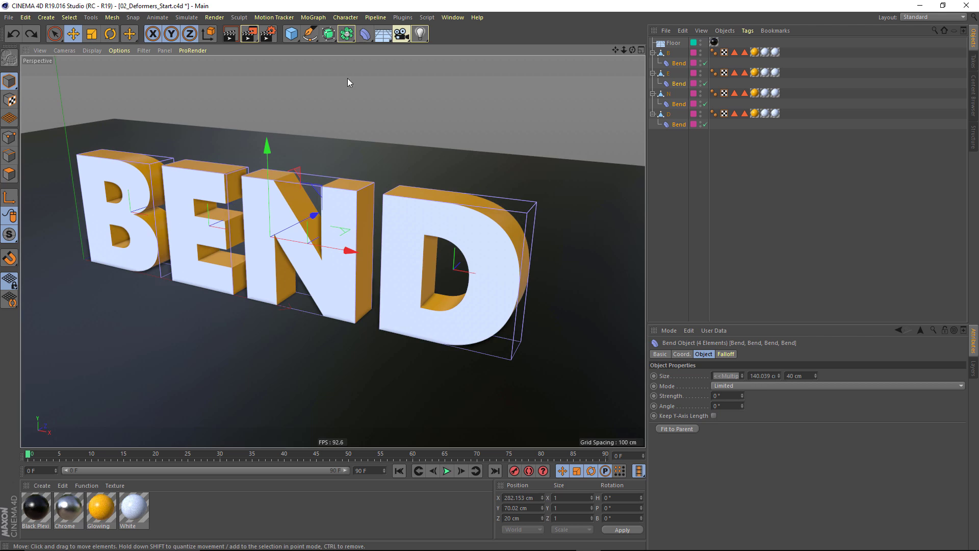
left_click(364, 34)
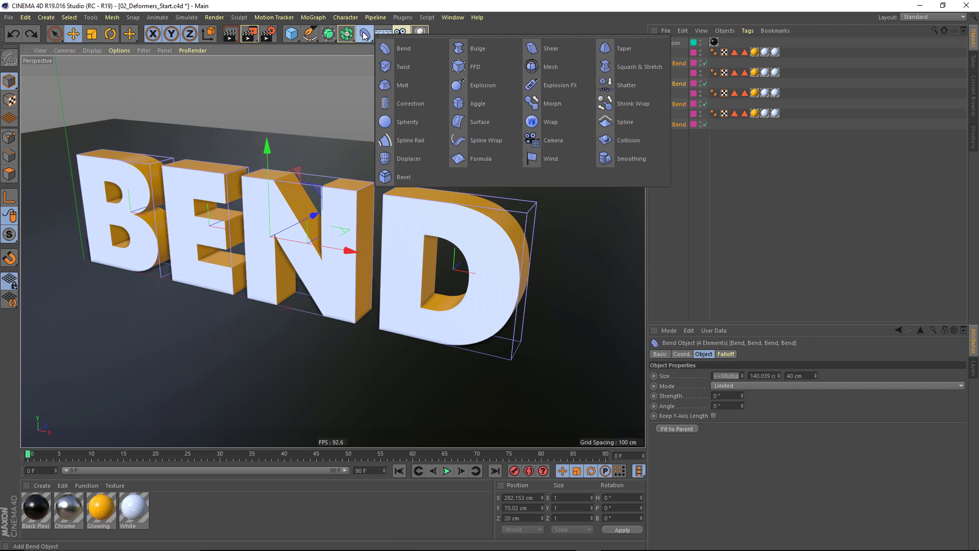
Step: Add one more Bend deformer, undo the nested Bends, and reopen the deformer list
left_click(420, 51, "shift")
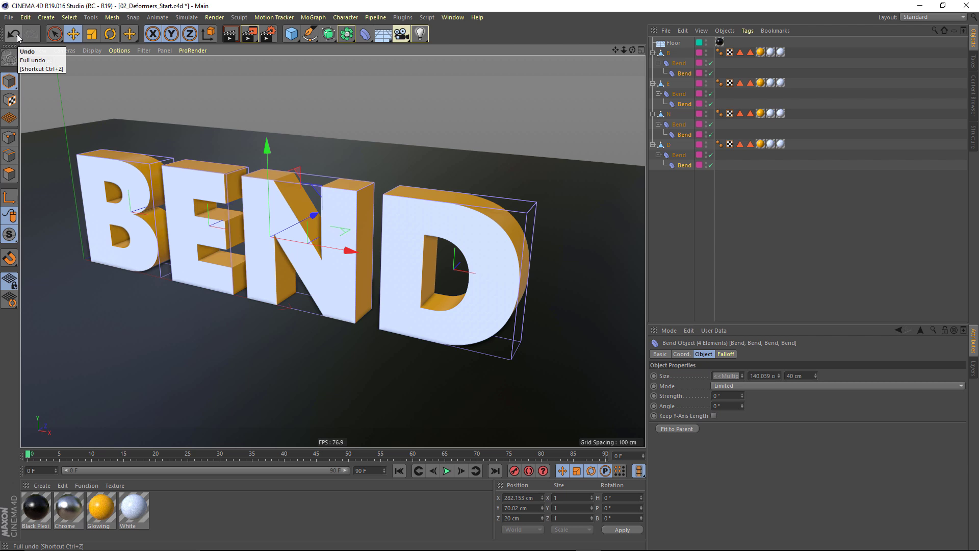
left_click(17, 35)
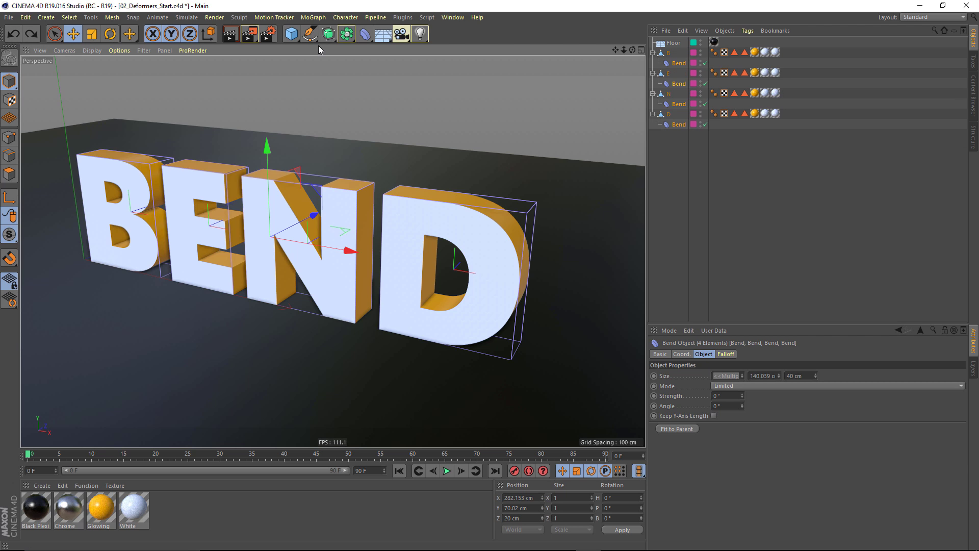
left_click(360, 38)
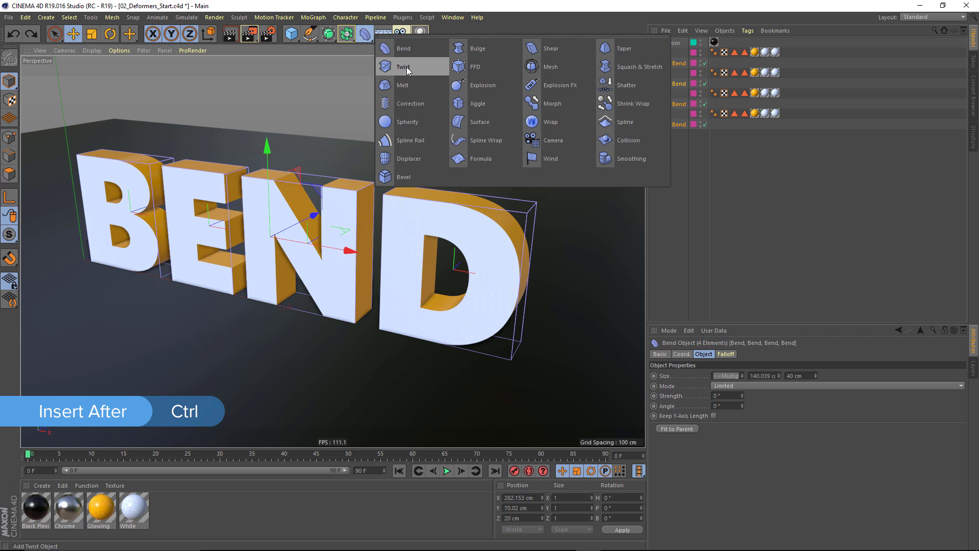
Step: Add a Twist after each Bend, twist the letters to 121°, and bend all four strongly
left_click(403, 67, "ctrl")
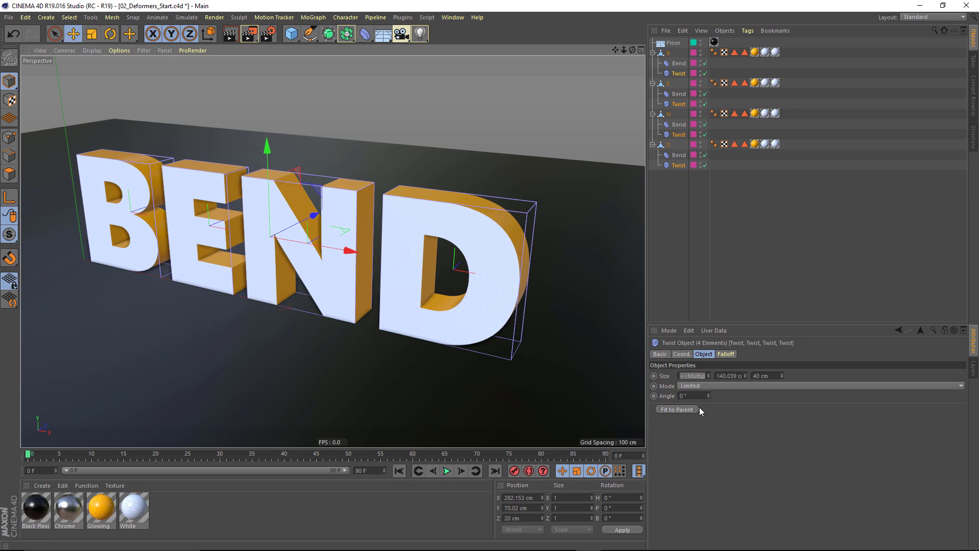
left_click_drag(708, 396, 740, 386)
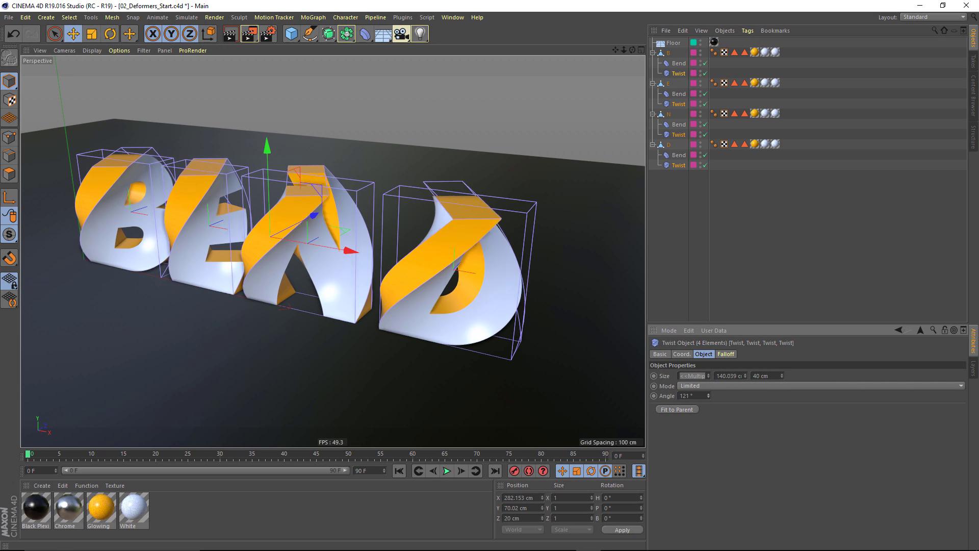
left_click(676, 63)
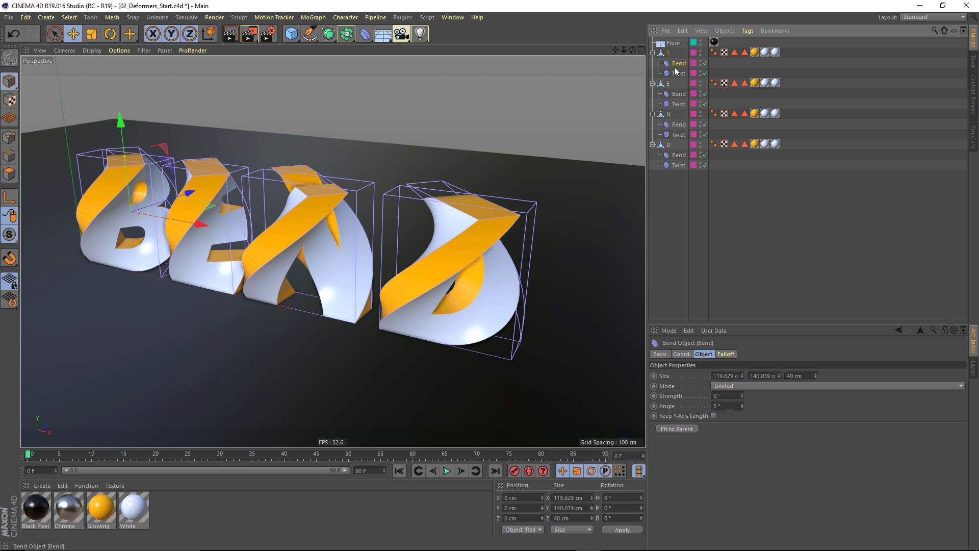
left_click(678, 94, "ctrl")
left_click(678, 124, "ctrl")
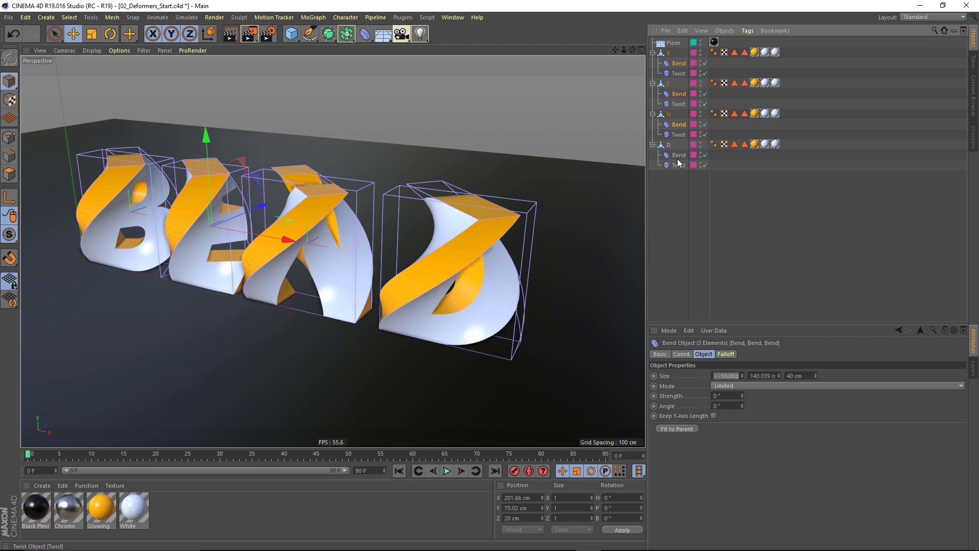
left_click(679, 155, "ctrl")
left_click_drag(742, 395, 741, 444)
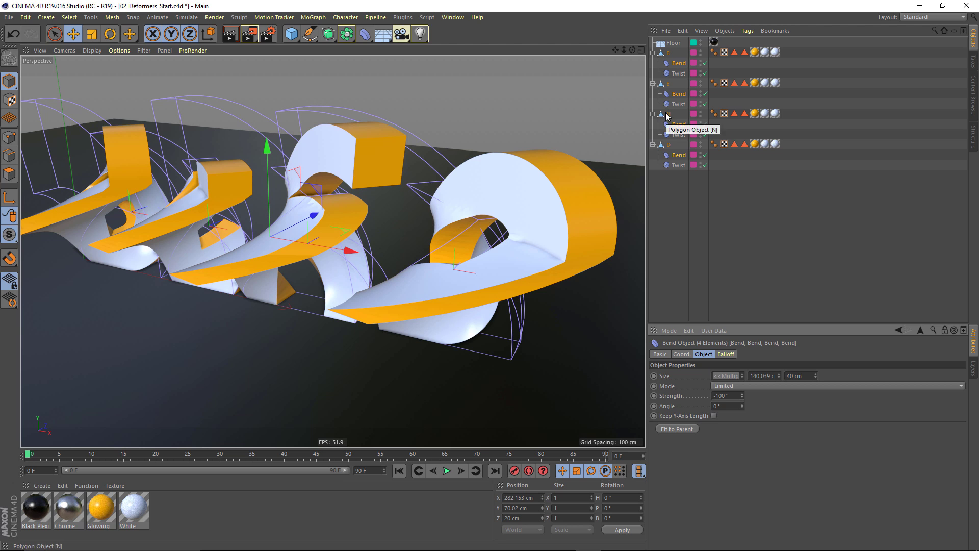
Step: Undo the bend strength, the twist angle and the added Twist deformers
left_click(15, 34)
left_click(15, 35)
left_click(16, 34)
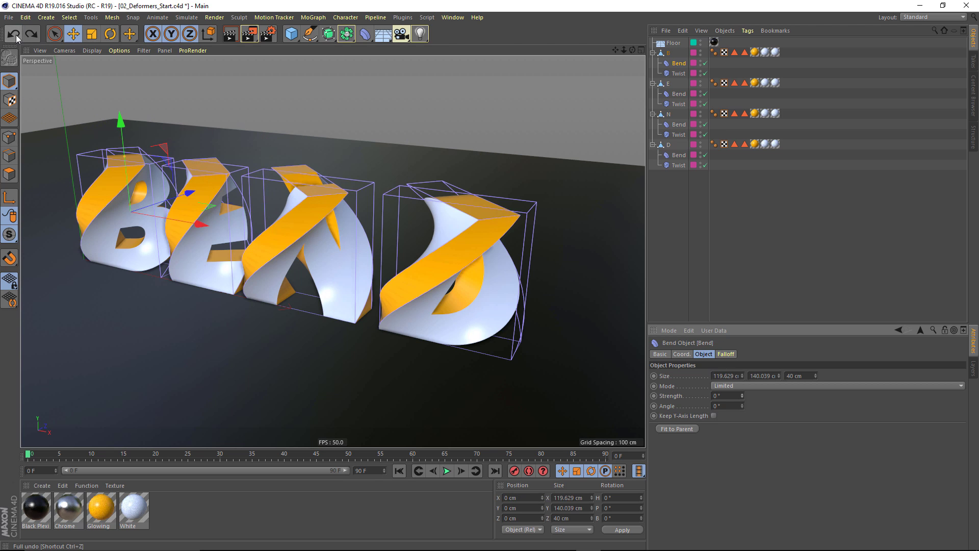
left_click(15, 34)
left_click(16, 34)
left_click(15, 34)
left_click(15, 34)
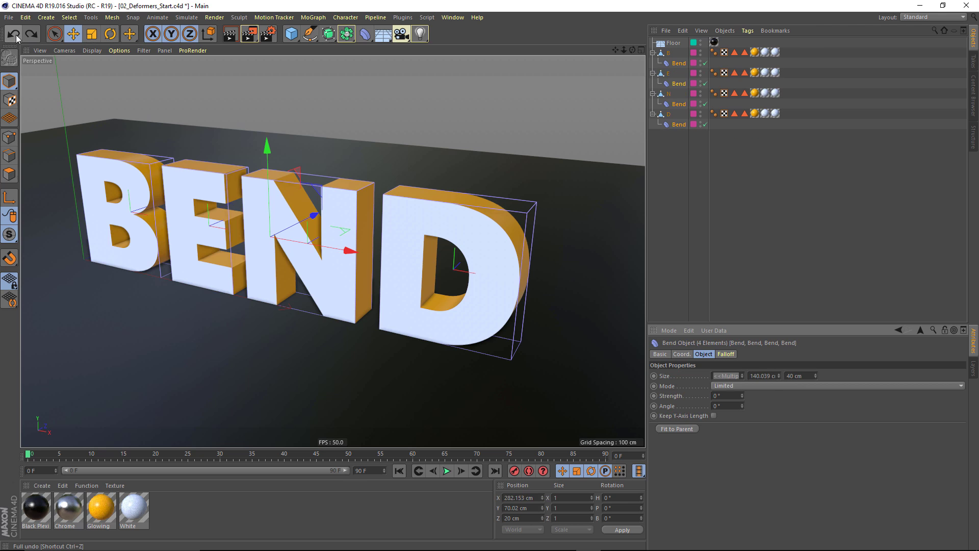
Step: Insert a Twist deformer above the Bend in each of the B, E, N and D letters
left_click(363, 35)
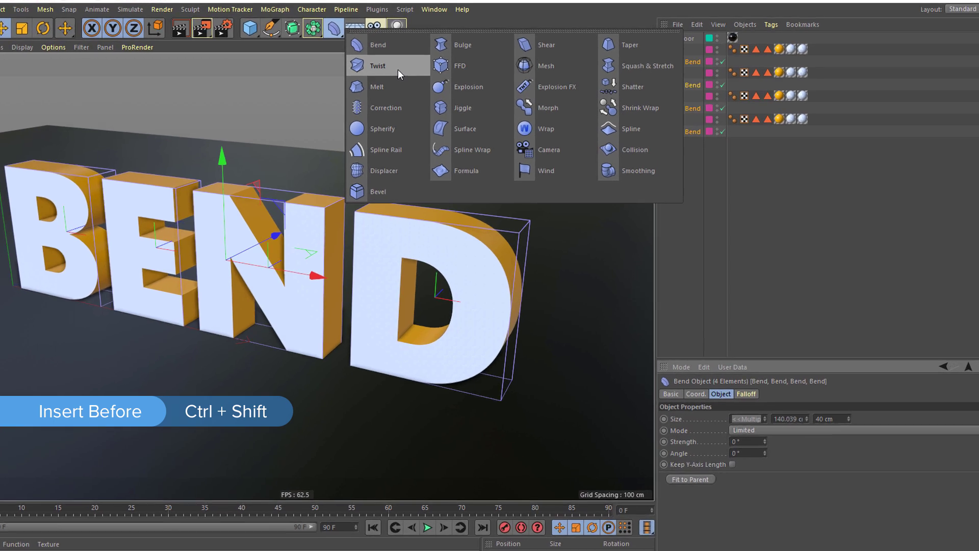
left_click(420, 70, "ctrl+shift")
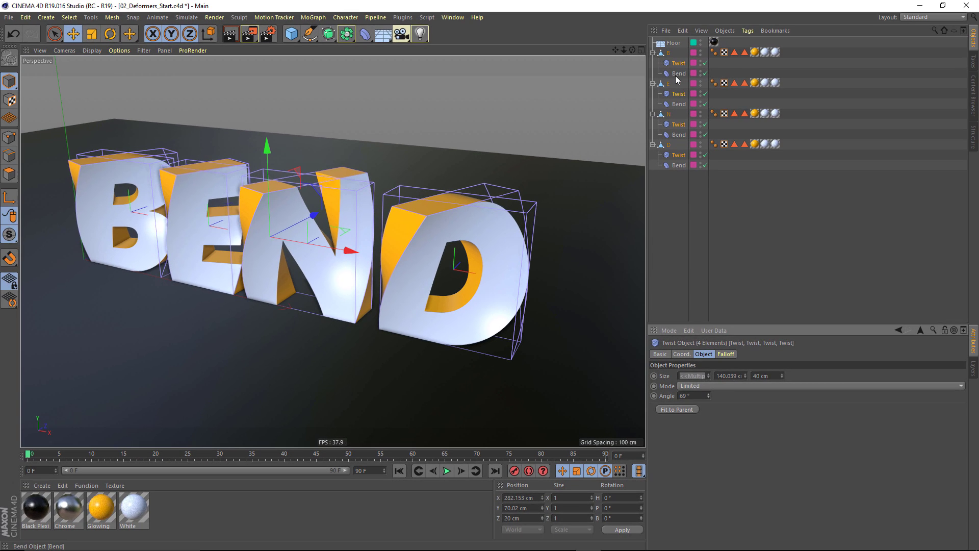
Step: Return all four Bend strengths to 0° and reset the Twists so the letters straighten
left_click(678, 73)
left_click(679, 103, "ctrl")
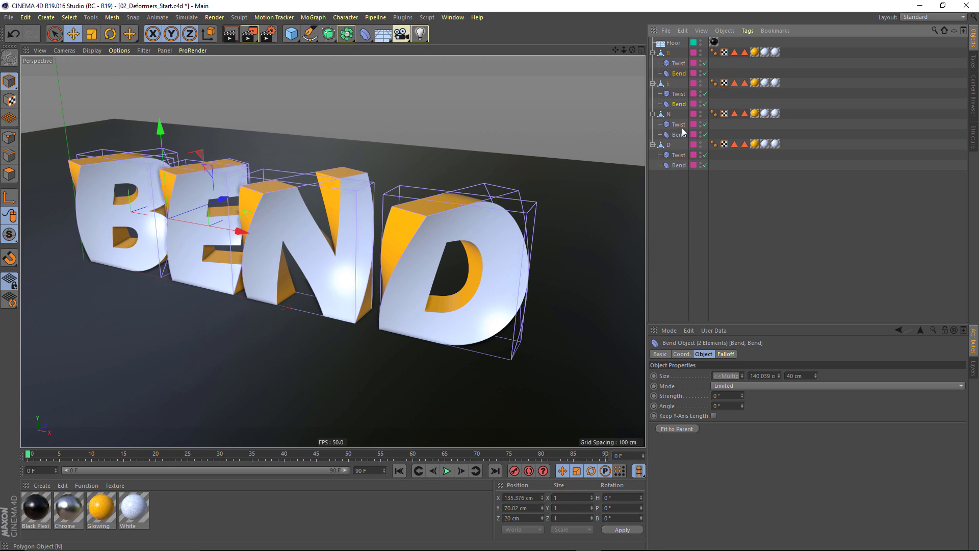
left_click(680, 134, "ctrl")
left_click(681, 165, "ctrl")
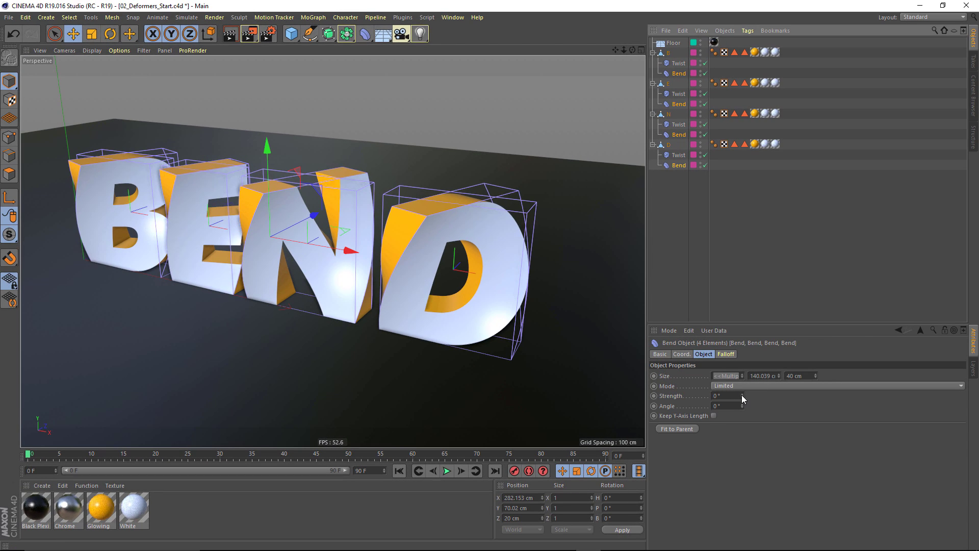
mouse_move(742, 396)
left_mouse_down()
mouse_move(795, 396)
mouse_move(742, 396)
left_mouse_up()
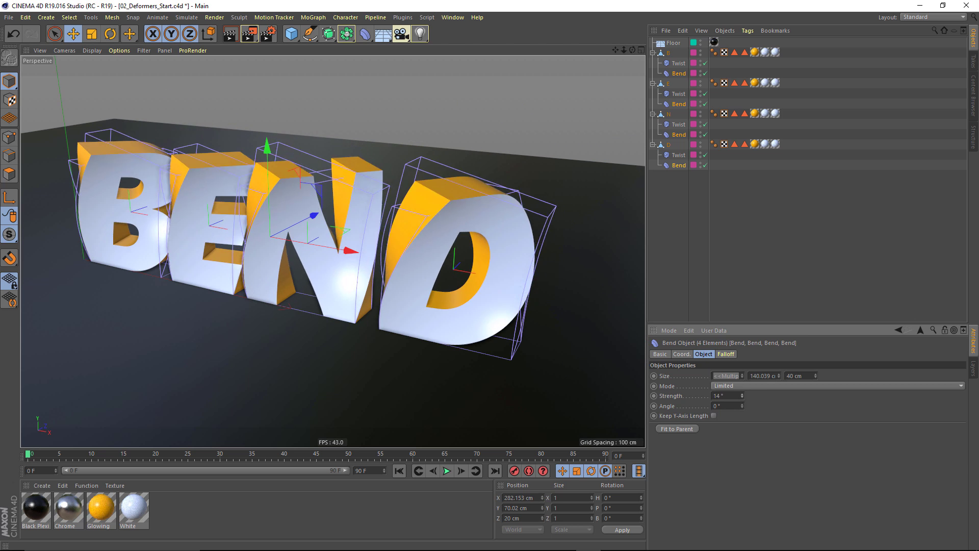
left_click(669, 164, "ctrl")
key("ctrl+z")
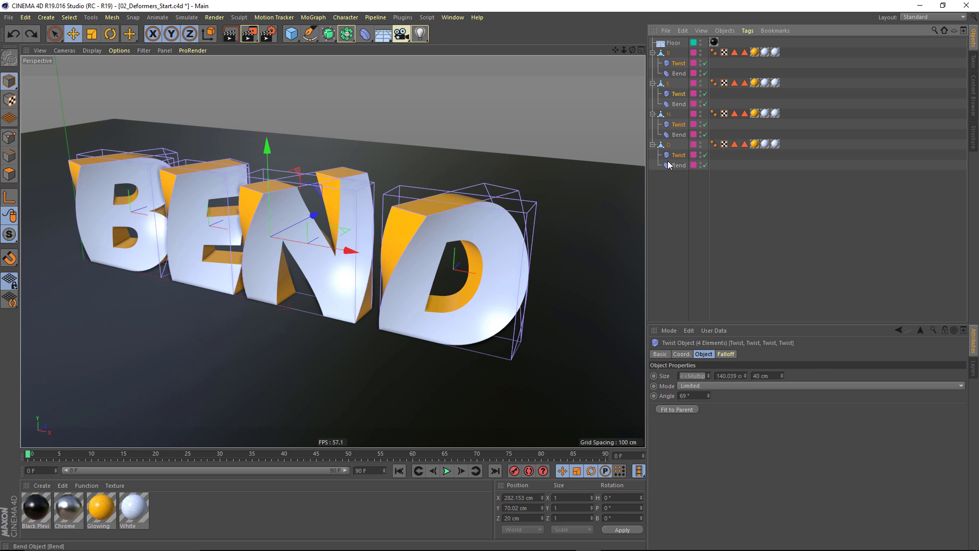
key("ctrl+z")
left_click(670, 187)
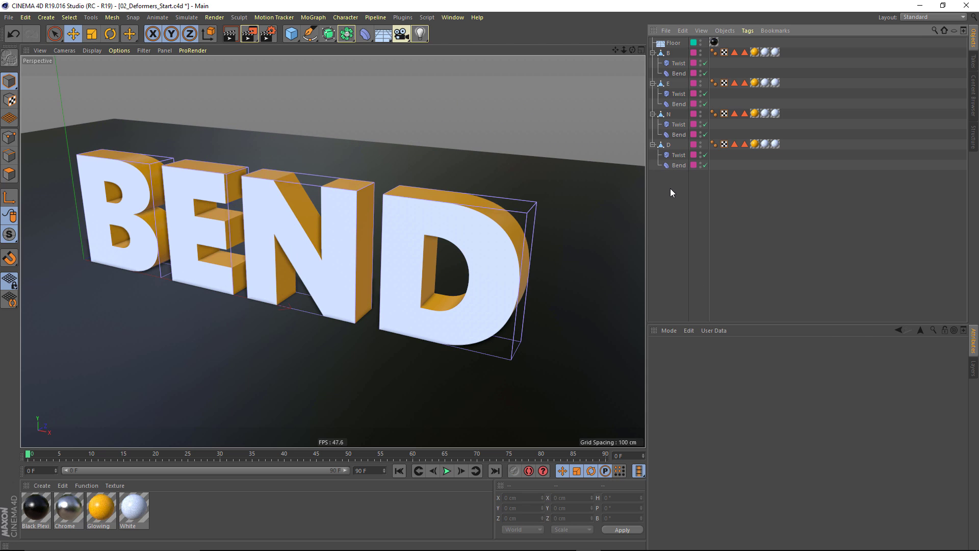
Step: Select the letters B, E, N and D together
left_click(662, 52)
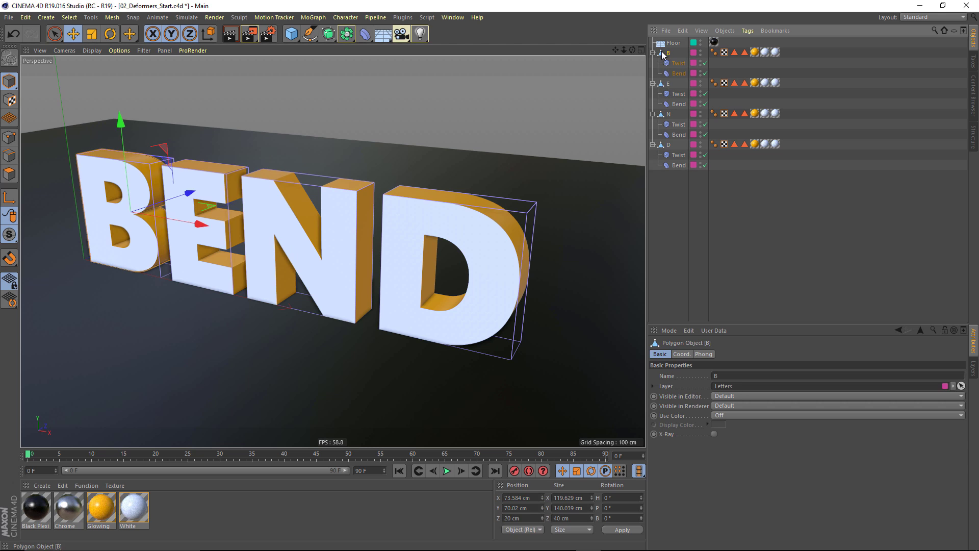
left_click(664, 84, "ctrl")
left_click(664, 114, "ctrl")
left_click(664, 145, "ctrl")
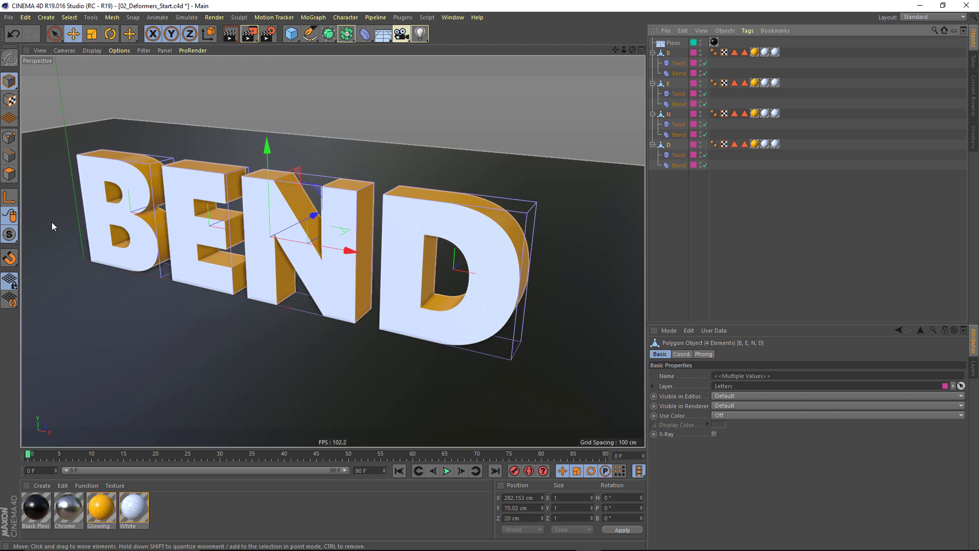
Step: Add a 91 cm XZ Circle spline before each letter, then select all letters, deformers and circles
left_click(310, 33)
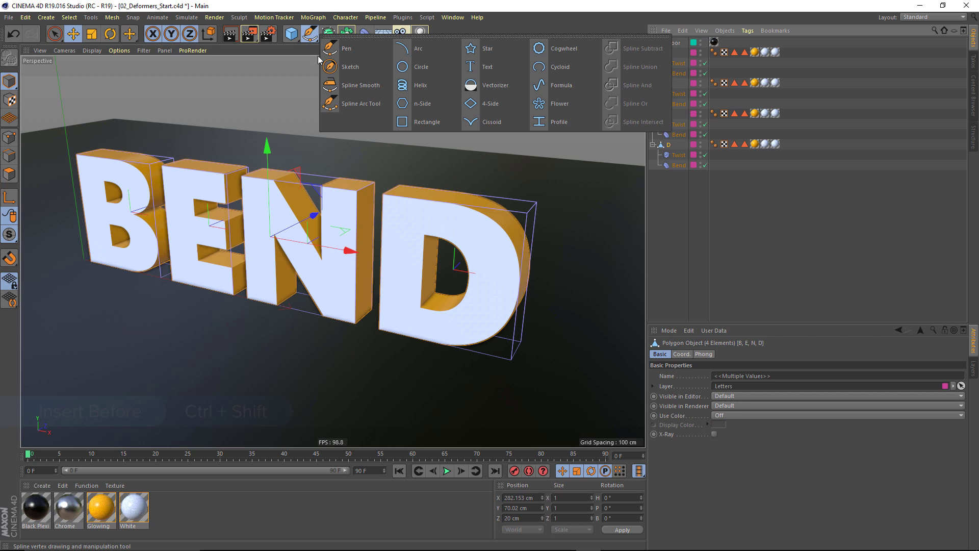
left_click(412, 72, "ctrl+shift")
left_click(735, 425)
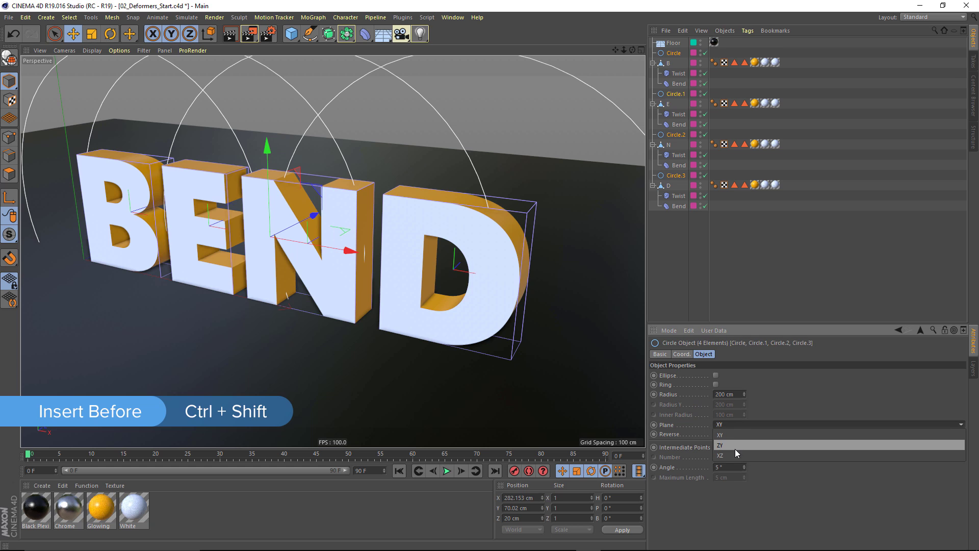
left_click(733, 455)
left_click_drag(744, 394, 744, 433)
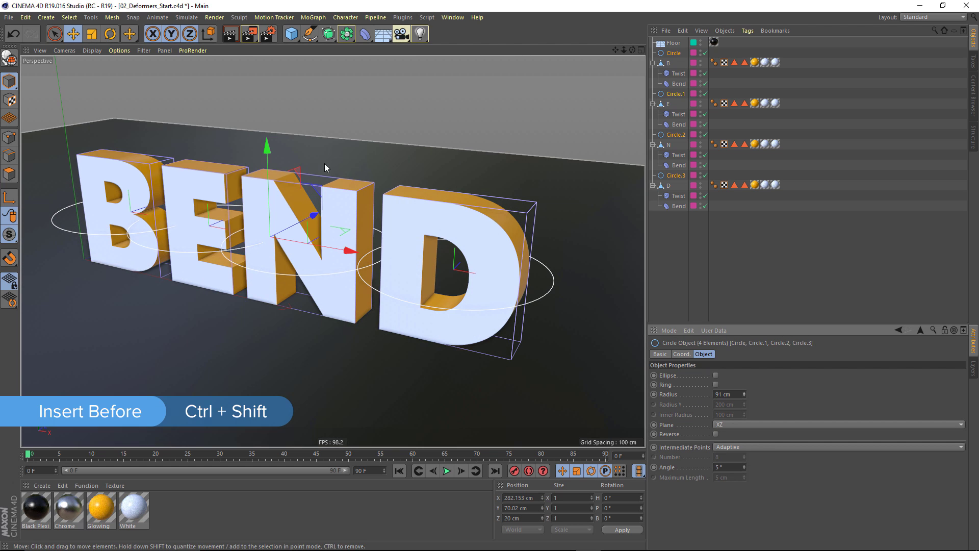
left_click(694, 242)
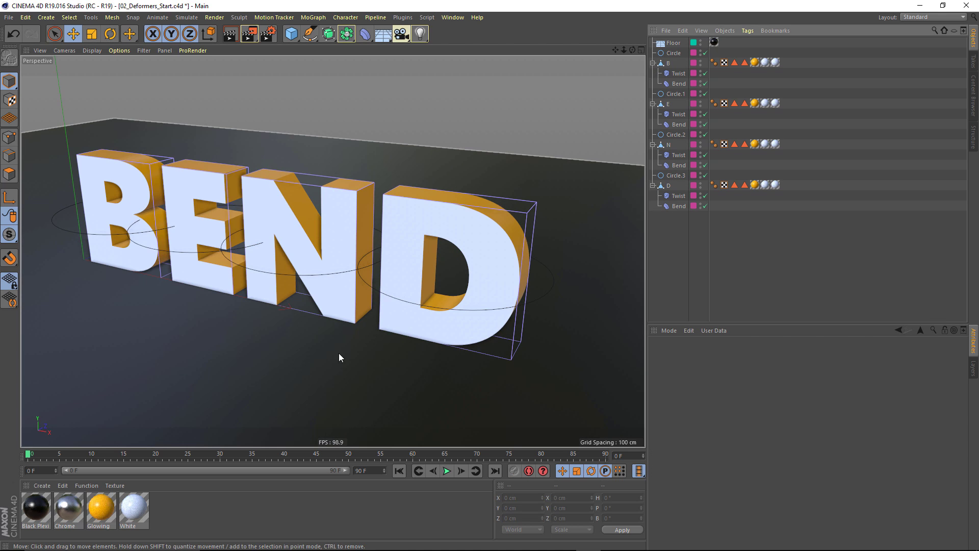
left_click_drag(671, 248, 663, 62)
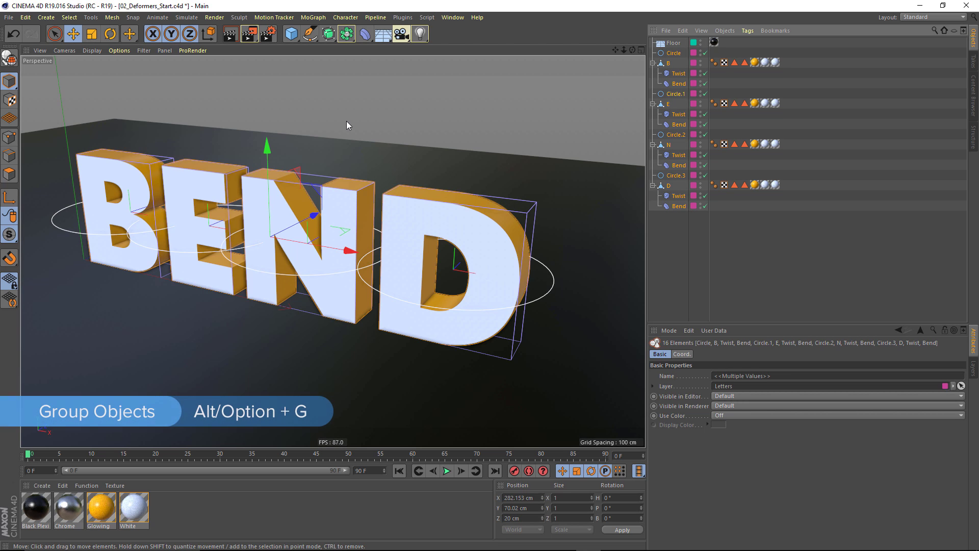
Step: Group the selection under a null with Alt+G, undo it, and open the spline primitives list
key("alt+g")
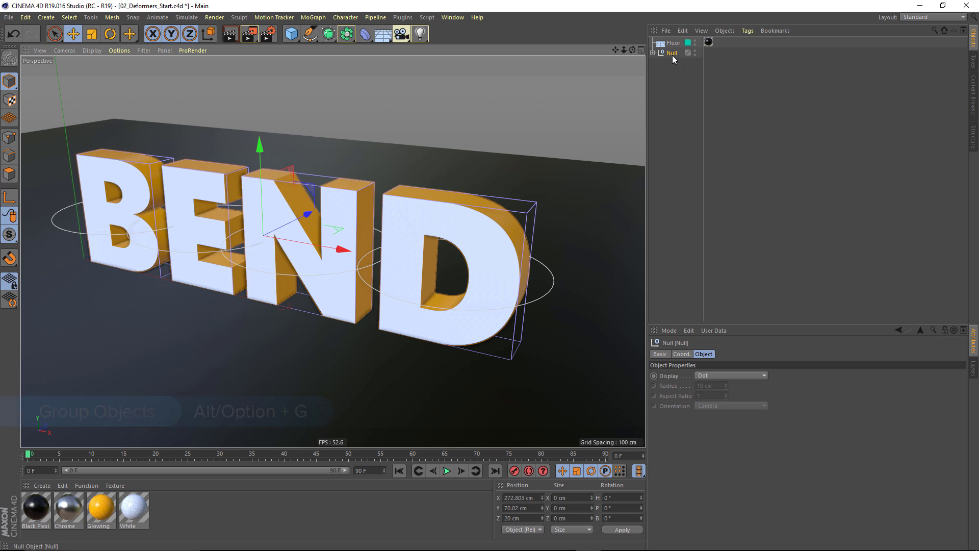
key("ctrl+z")
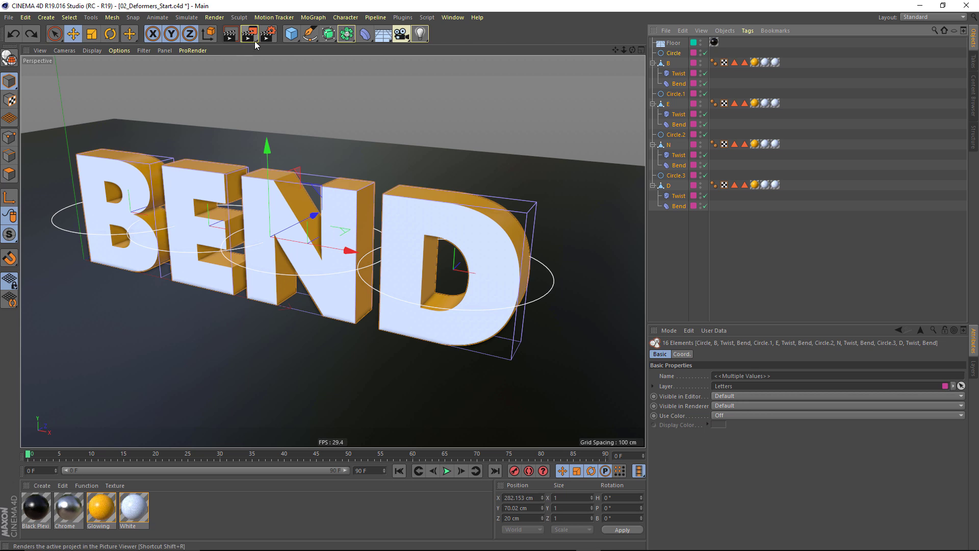
left_click(307, 37)
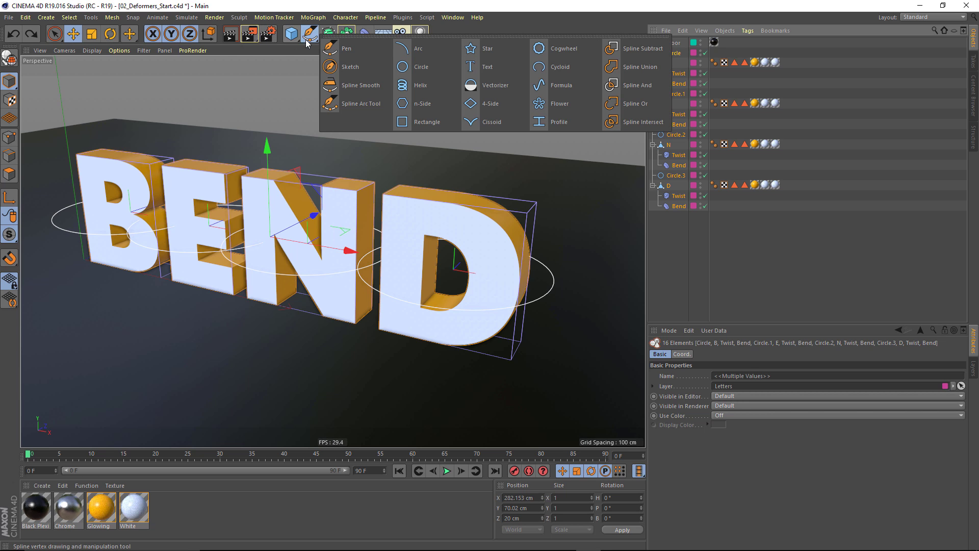
Step: Parent the letters and circles under a 603 × 182 cm Rectangle spline, undoing a stray move
left_click(438, 123, "ctrl+alt")
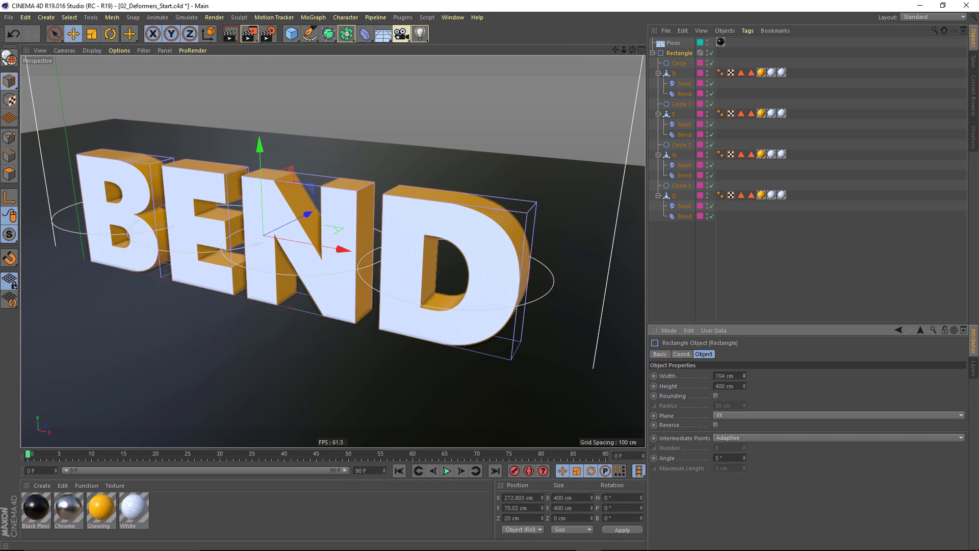
left_click_drag(744, 376, 744, 421)
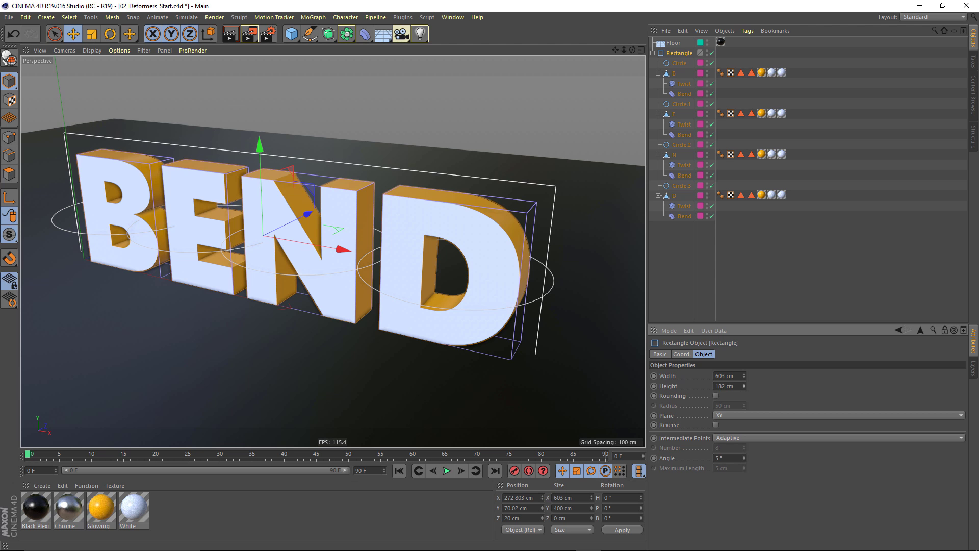
left_click(651, 243)
left_click(536, 185)
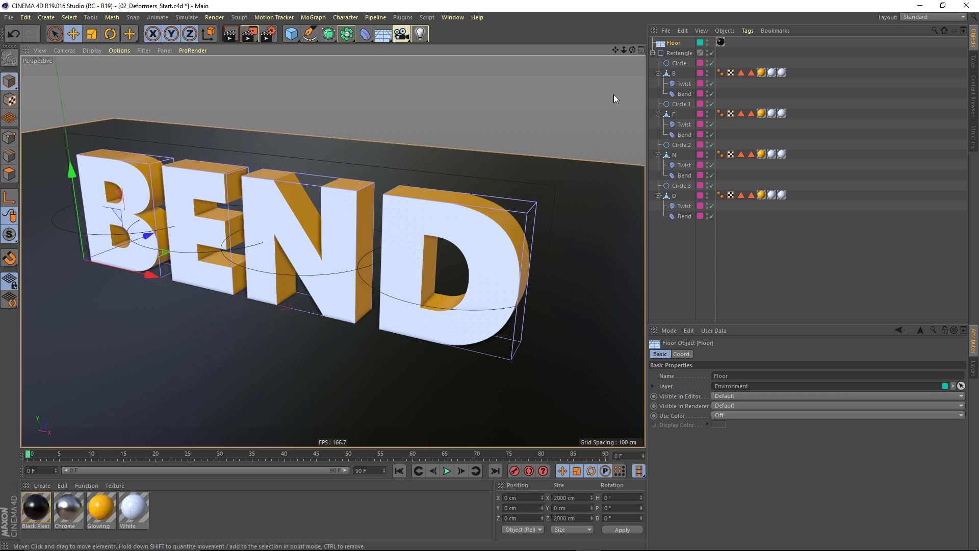
left_click(678, 53)
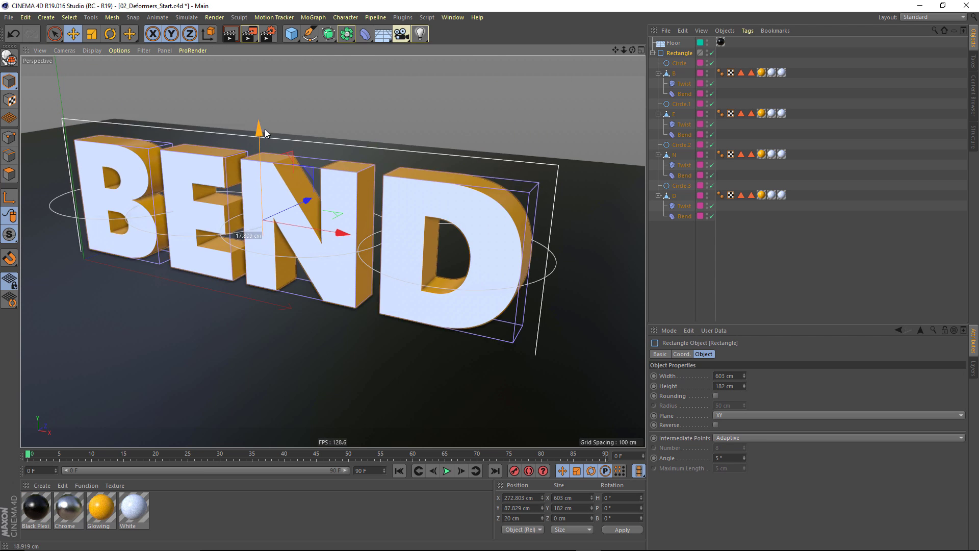
left_click(11, 34)
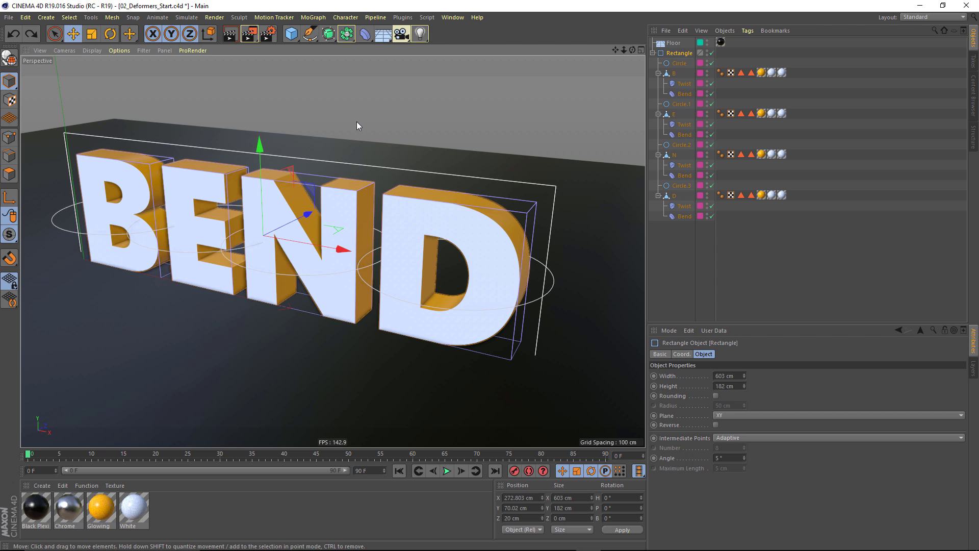
key("v")
mouse_move(353, 146)
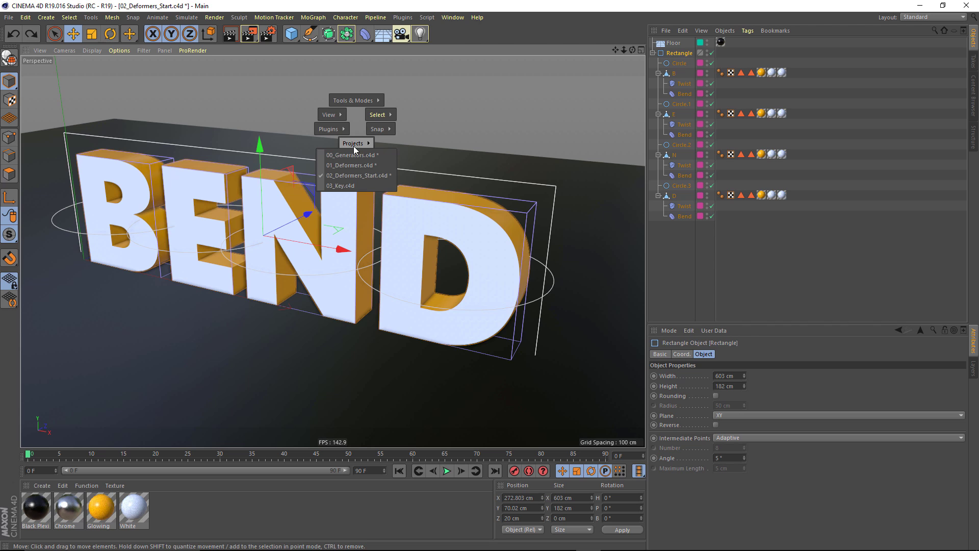
Step: Switch to 03_Key.c4d, orbit the two cubes, and select each insertion-mode object in turn
left_click(351, 185)
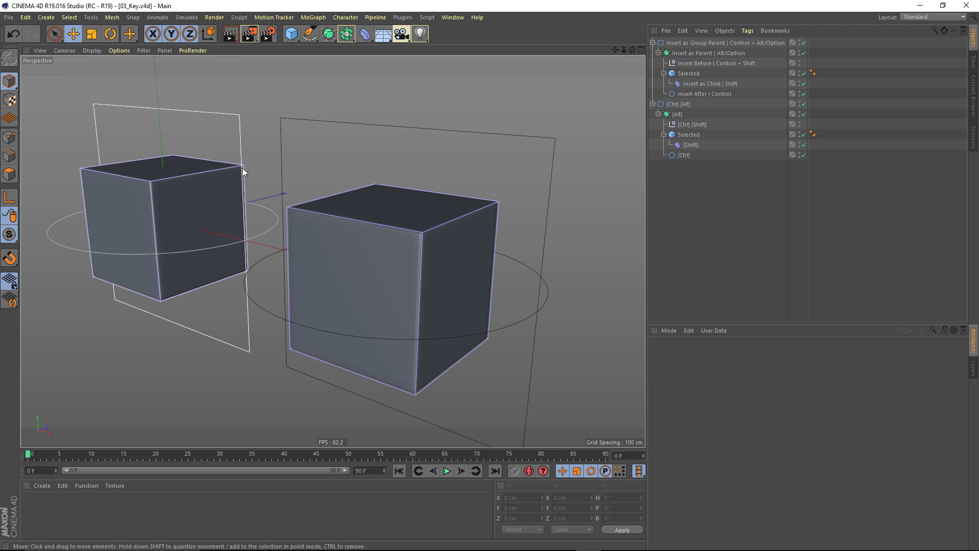
left_click_drag(243, 167, 200, 149, "alt")
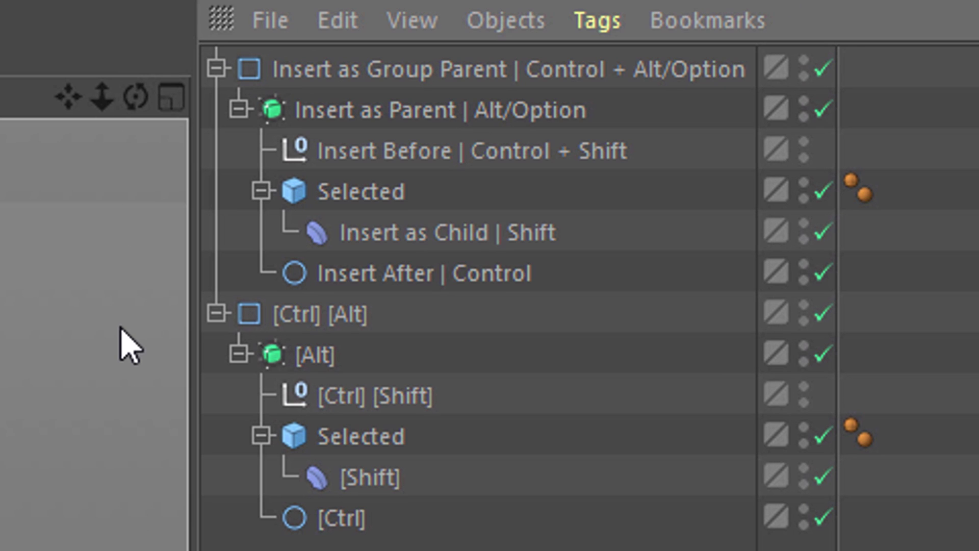
left_click(390, 71)
left_click(499, 107)
left_click(506, 154)
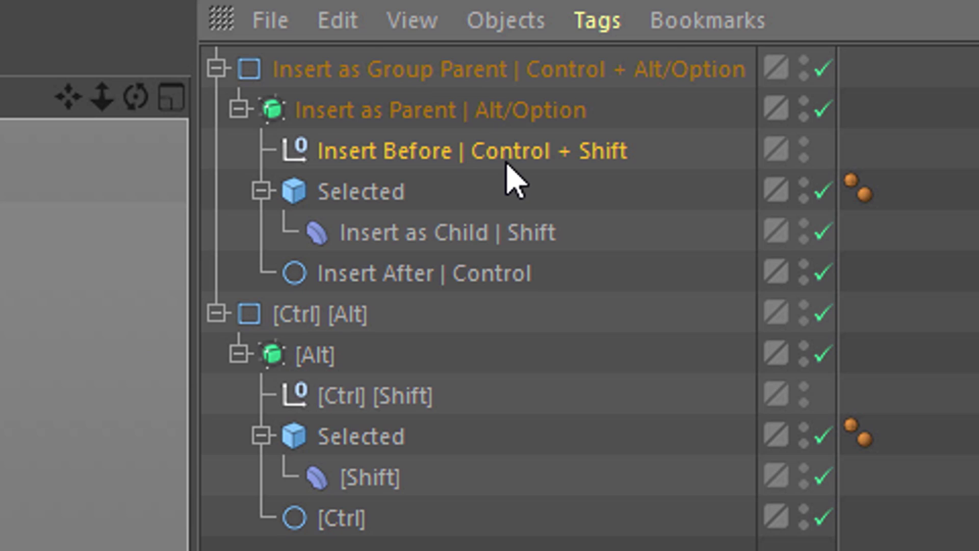
left_click(381, 189)
left_click(336, 437, "ctrl")
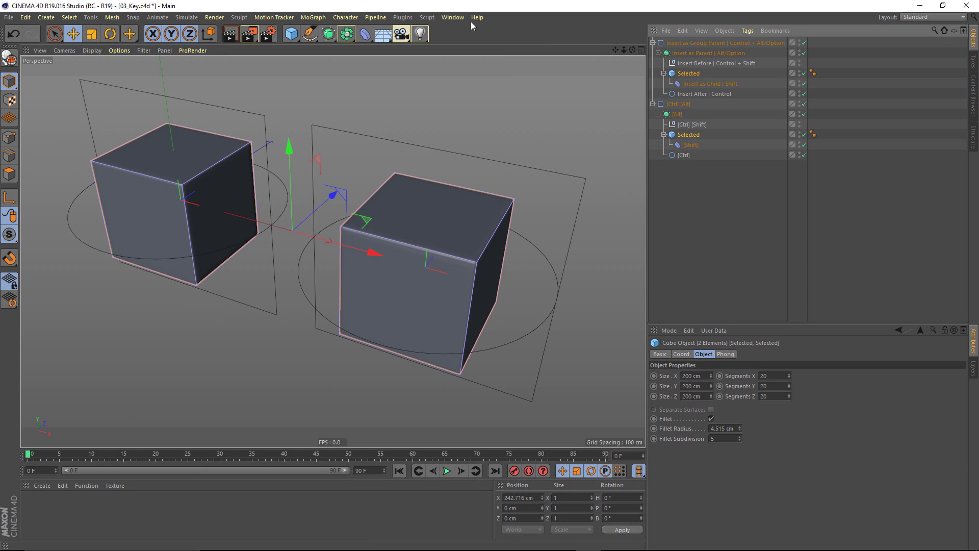
left_click(477, 17)
Step: Show the Create Menu help page and highlight the six bullets on new-object placement
left_click(479, 32)
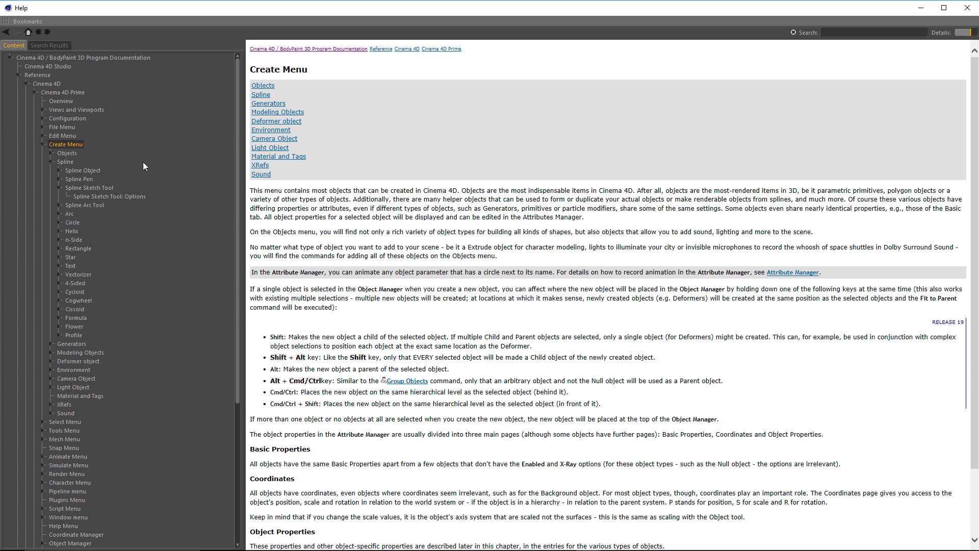
scroll(342, 232, "down", 3)
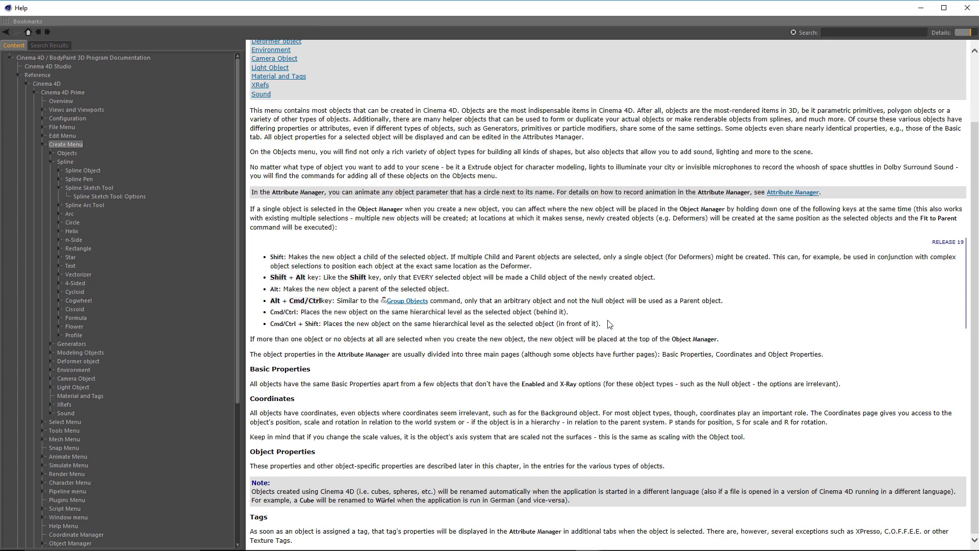
left_click_drag(609, 324, 272, 257)
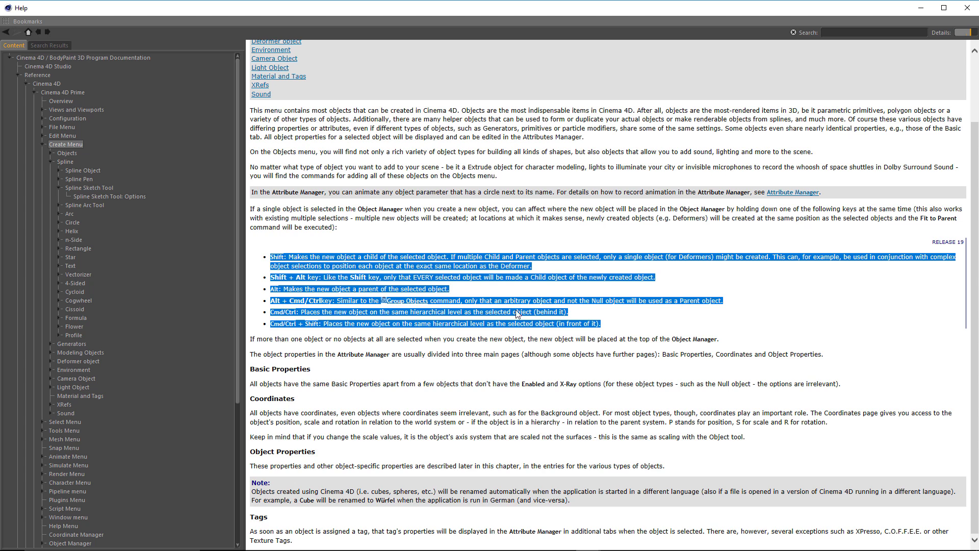